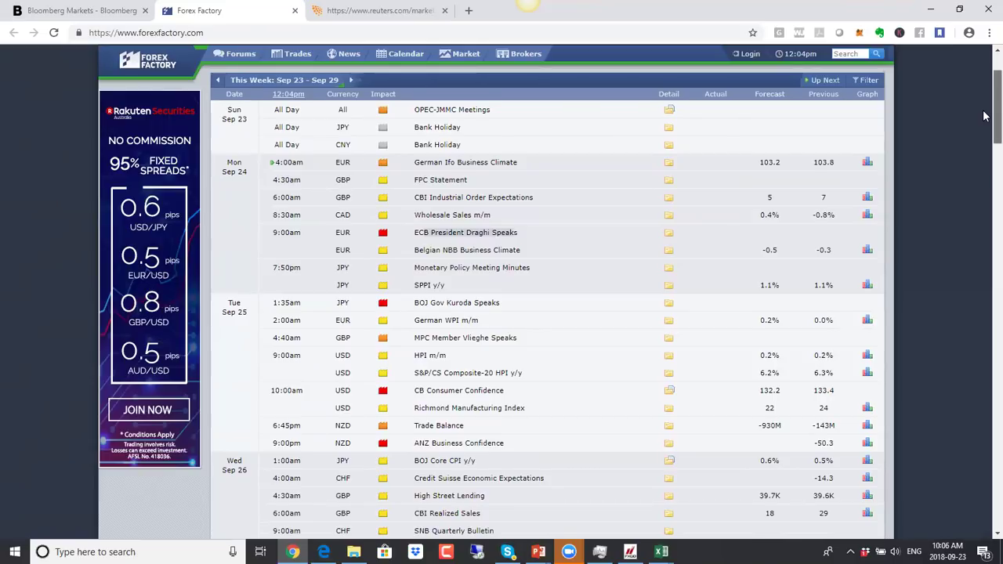
- Dismiss the software update window and highlight Tuesday's BOJ Gov Kuroda, CB Consumer Confidence and ANZ Business Confidence events in the economic calendar
{"action": "scroll", "coordinate": [985, 119], "scroll_direction": "down", "scroll_amount": 1}
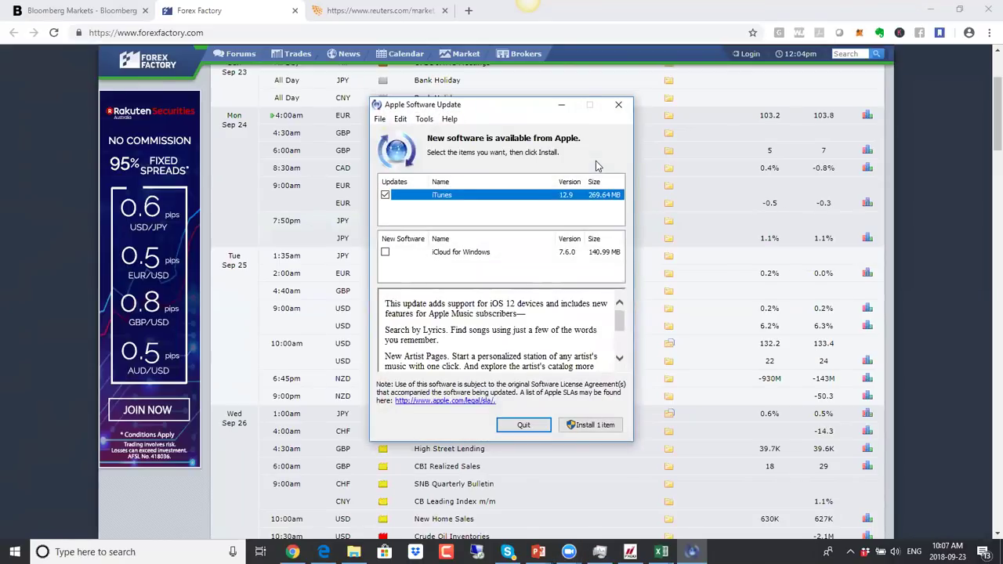
{"action": "left_click", "coordinate": [618, 105]}
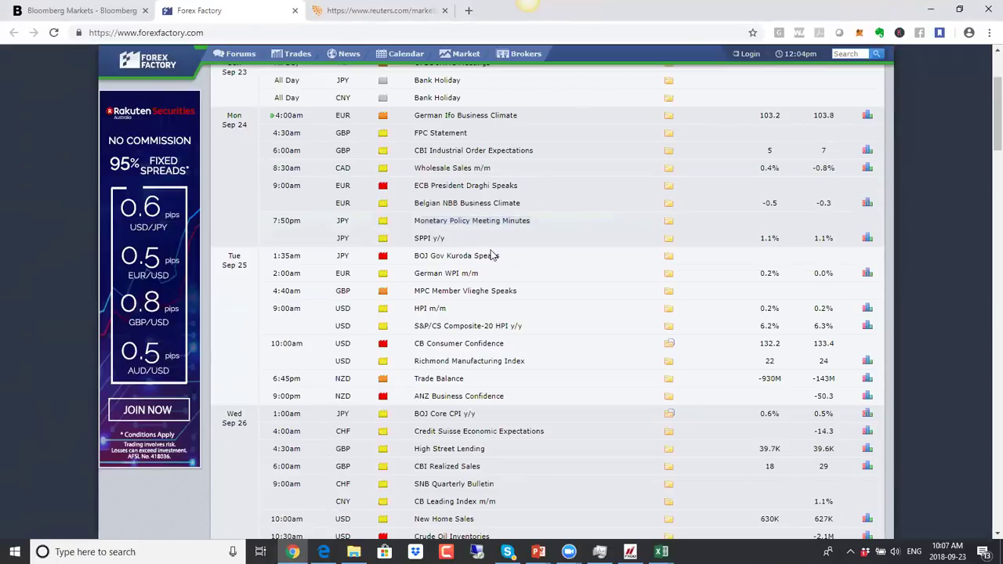
{"action": "left_click_drag", "start_coordinate": [432, 257], "coordinate": [484, 257]}
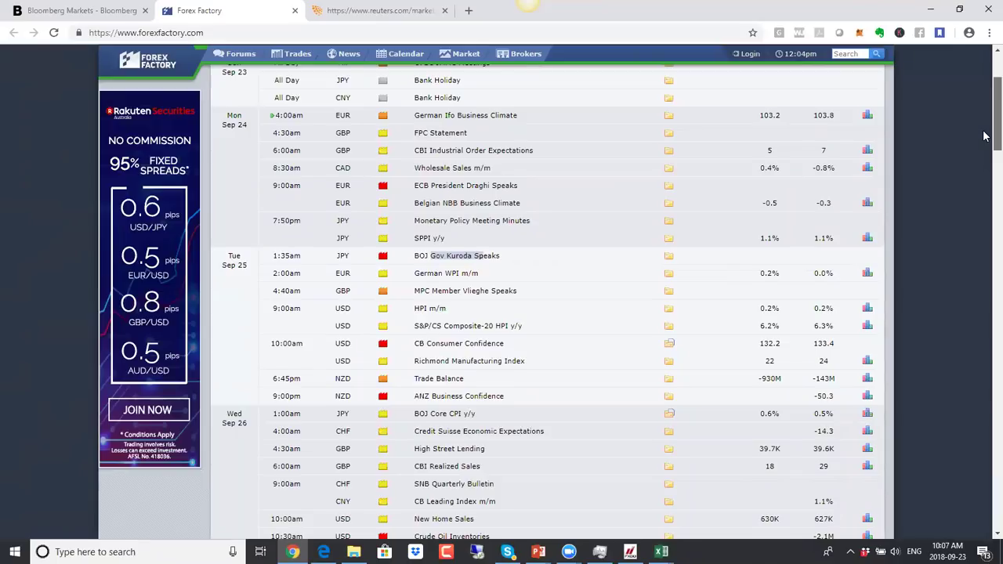
{"action": "scroll", "coordinate": [985, 141], "scroll_direction": "down", "scroll_amount": 2}
{"action": "scroll", "coordinate": [985, 151], "scroll_direction": "up", "scroll_amount": 1}
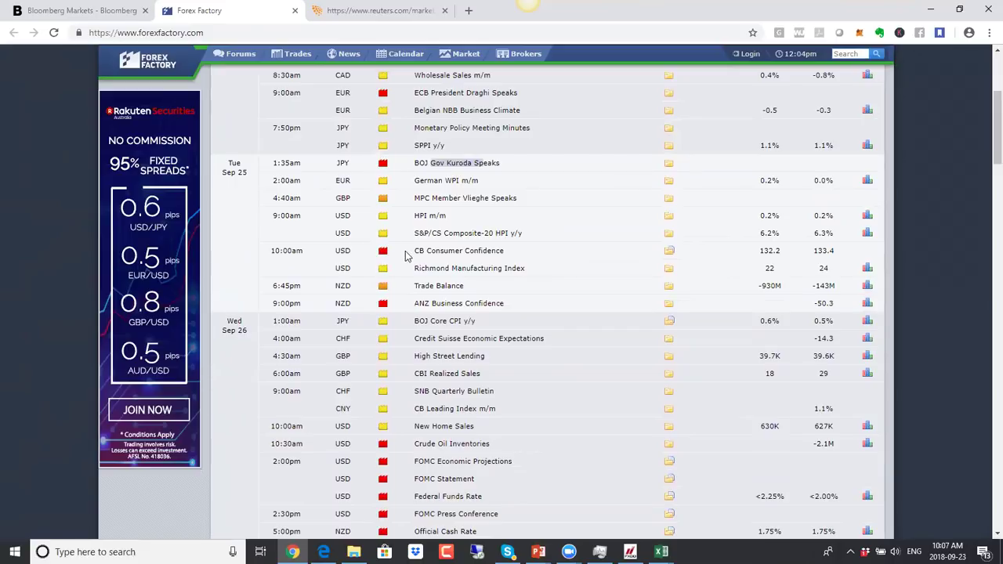
{"action": "left_click_drag", "start_coordinate": [405, 254], "coordinate": [517, 249]}
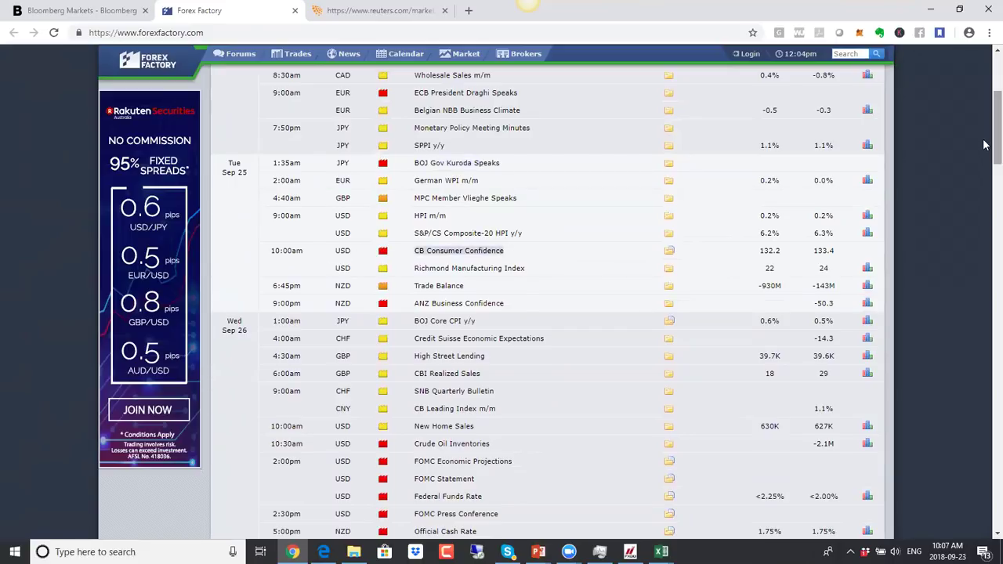
{"action": "scroll", "coordinate": [985, 145], "scroll_direction": "down", "scroll_amount": 1}
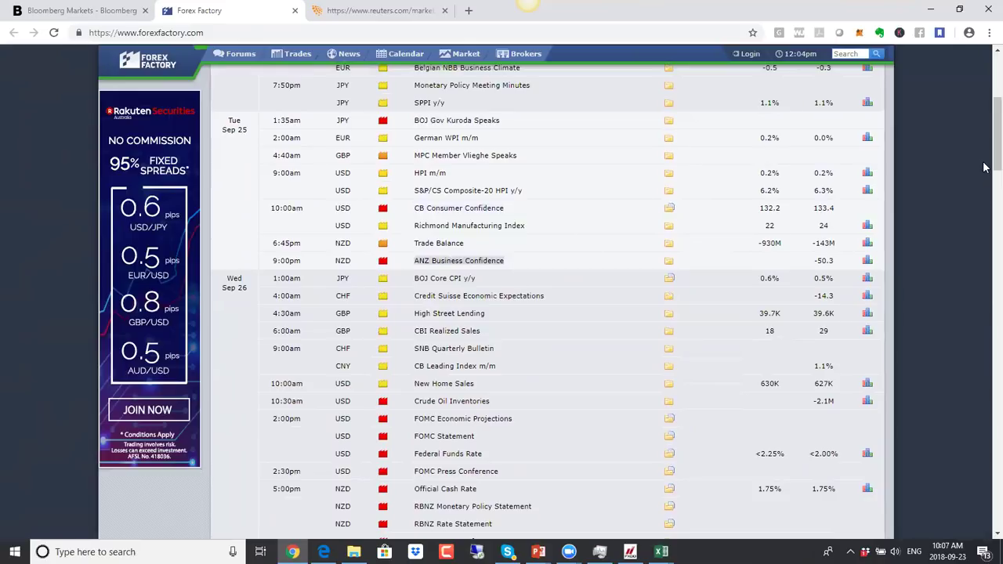
- Highlight Wednesday's New Zealand rate events and the forecast and previous values of the Official Cash Rate
{"action": "left_click_drag", "start_coordinate": [985, 159], "coordinate": [985, 189]}
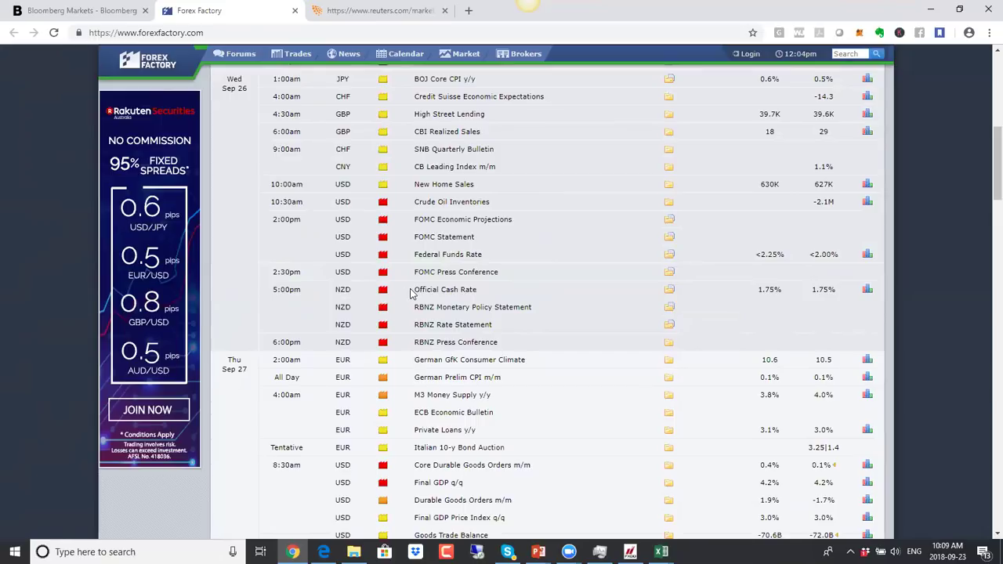
{"action": "left_click_drag", "start_coordinate": [420, 298], "coordinate": [513, 342]}
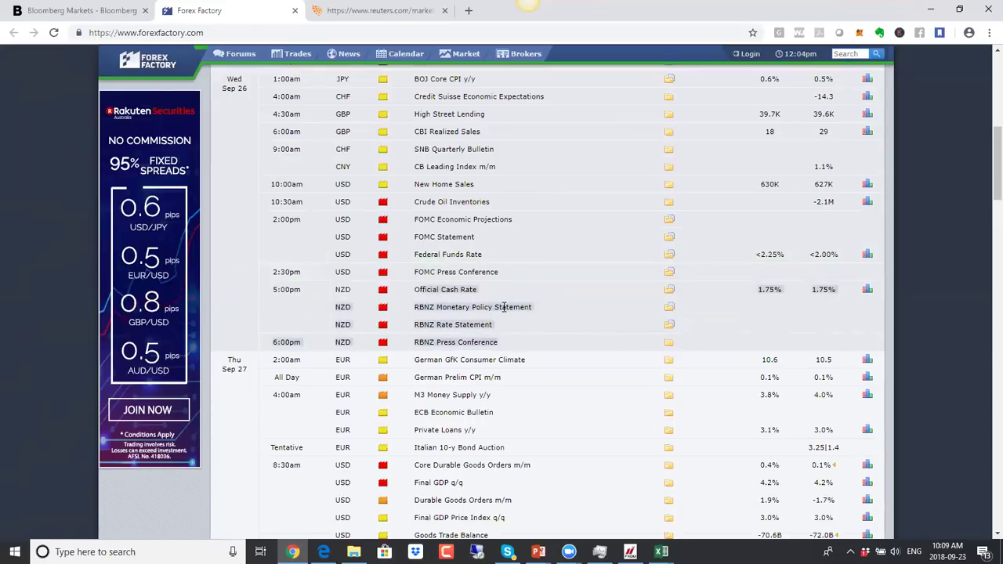
{"action": "left_click", "coordinate": [772, 290]}
{"action": "left_click_drag", "start_coordinate": [772, 291], "coordinate": [829, 292]}
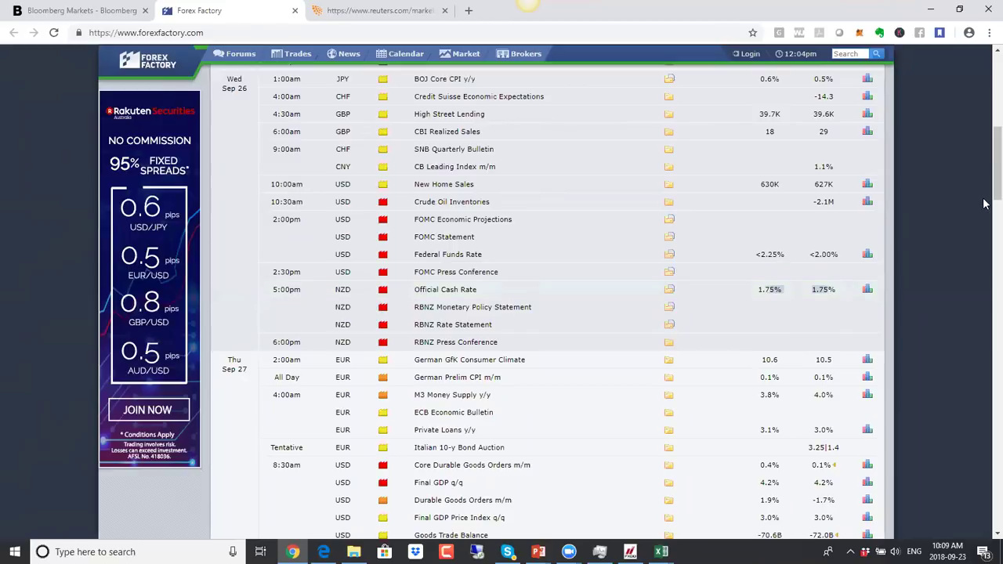
- Highlight Thursday's Final GDP q/q, Core Durable Goods Orders m/m and ECB President Draghi Speaks events
{"action": "left_click_drag", "start_coordinate": [985, 177], "coordinate": [985, 196]}
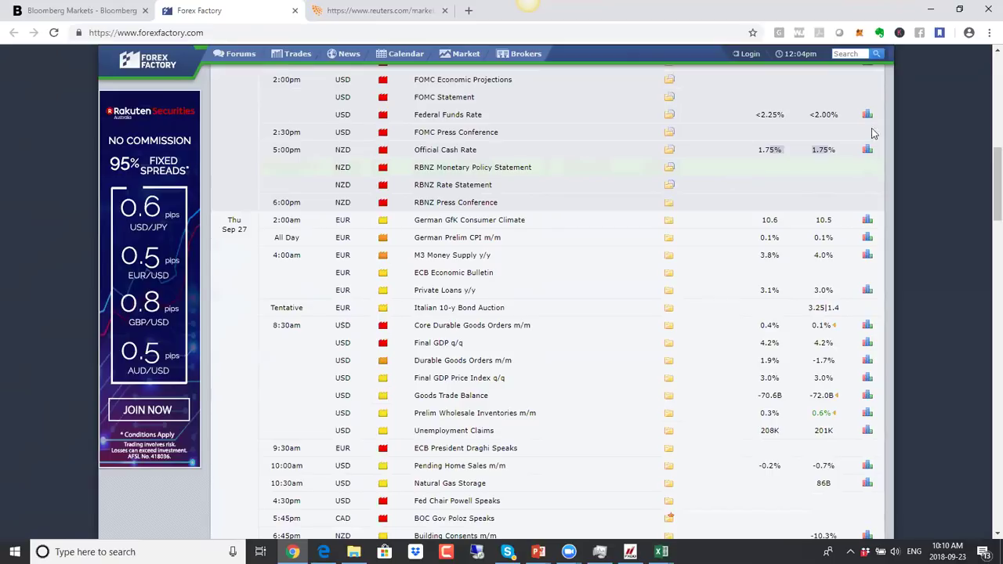
{"action": "scroll", "coordinate": [985, 205], "scroll_direction": "down", "scroll_amount": 2}
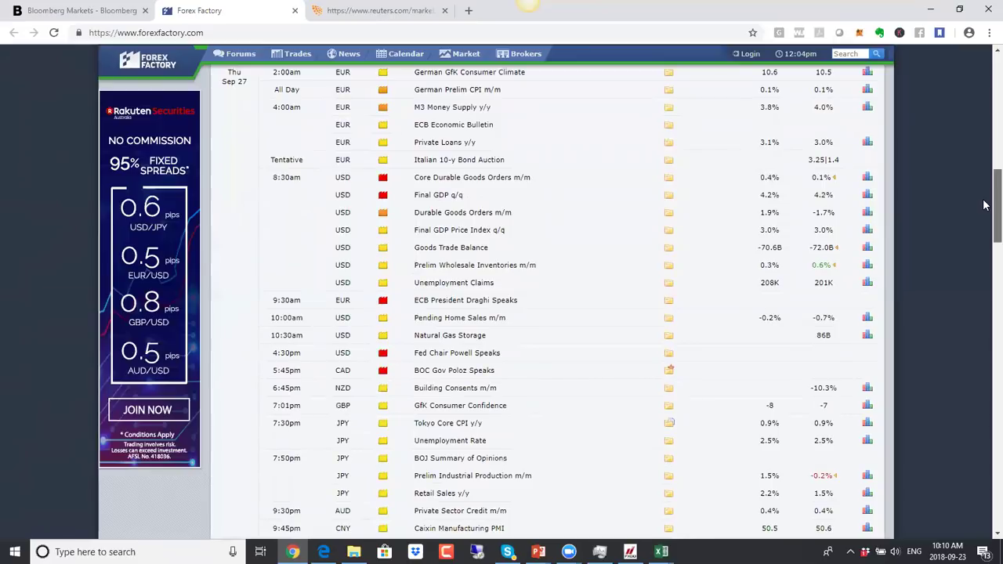
{"action": "left_click_drag", "start_coordinate": [410, 204], "coordinate": [470, 203]}
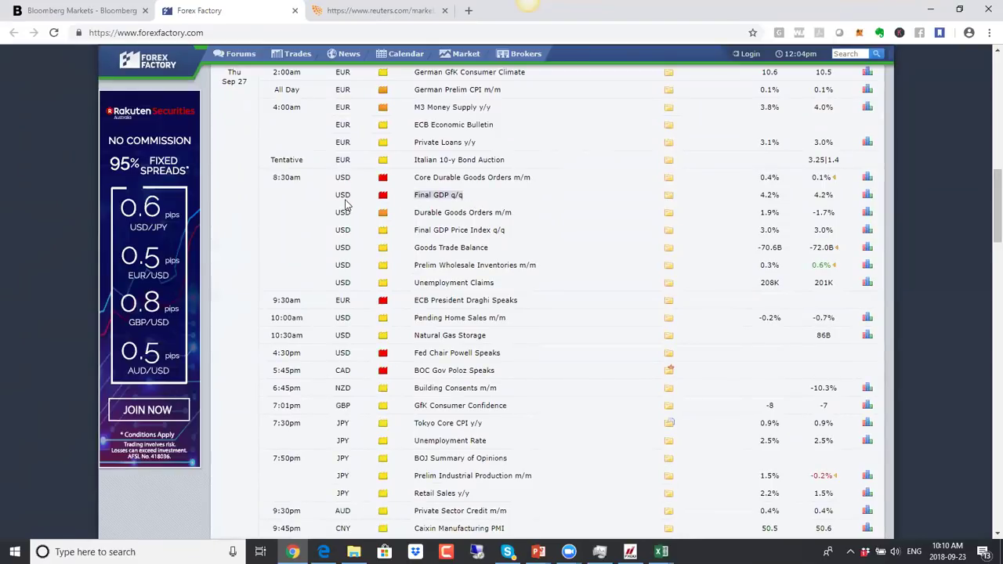
{"action": "left_click_drag", "start_coordinate": [424, 180], "coordinate": [523, 178]}
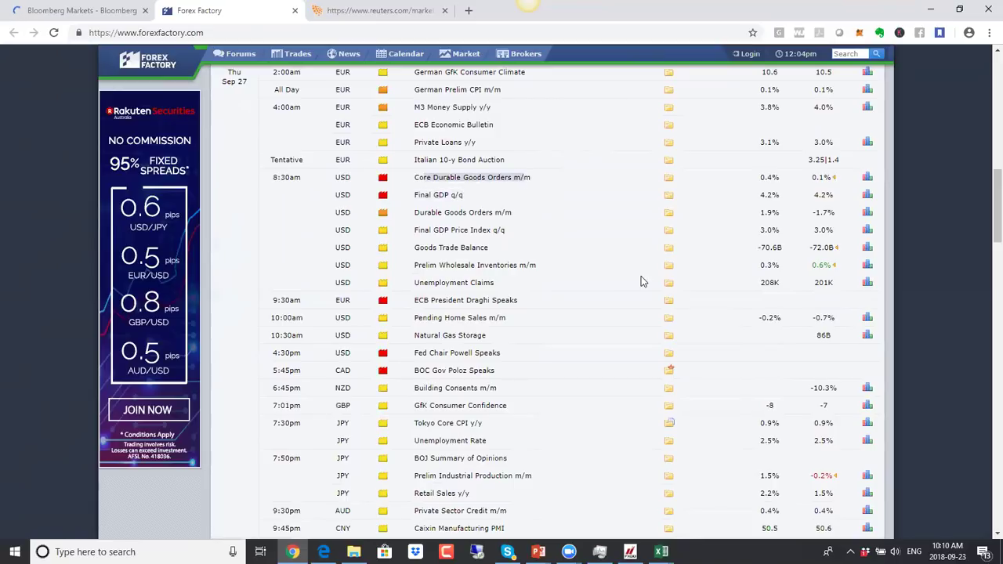
{"action": "left_click_drag", "start_coordinate": [430, 300], "coordinate": [524, 303]}
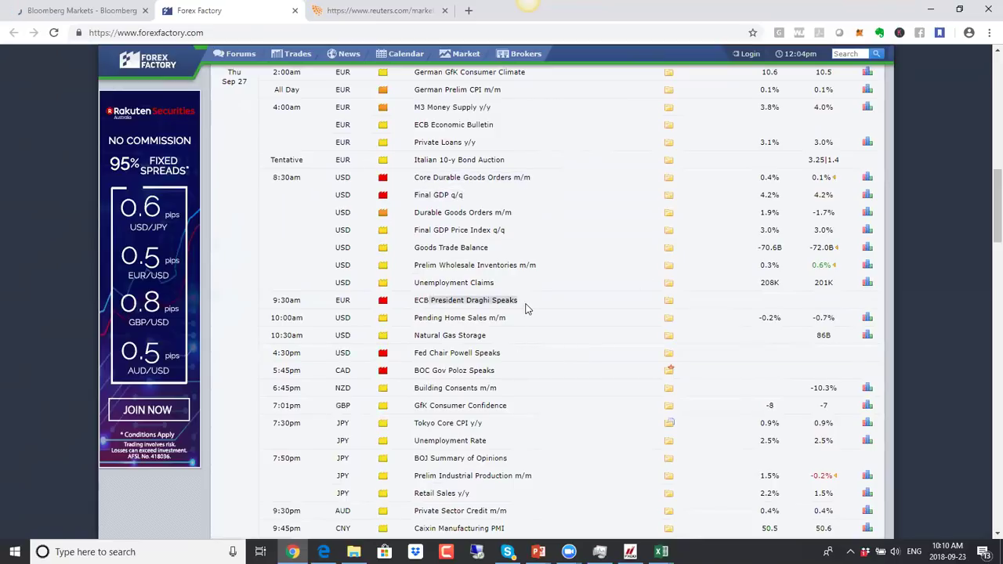
- Highlight Thursday's Fed Chair Powell and BOC Gov Poloz speeches and Friday's CAD GDP m/m release, reviewing the calendar through Saturday
{"action": "scroll", "coordinate": [985, 239], "scroll_direction": "down", "scroll_amount": 2}
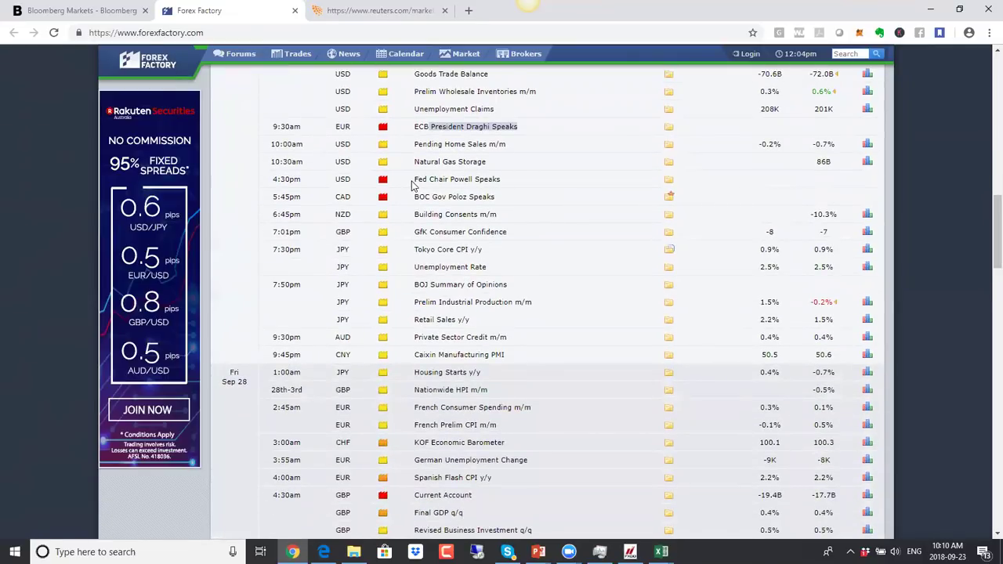
{"action": "left_click_drag", "start_coordinate": [413, 184], "coordinate": [487, 198]}
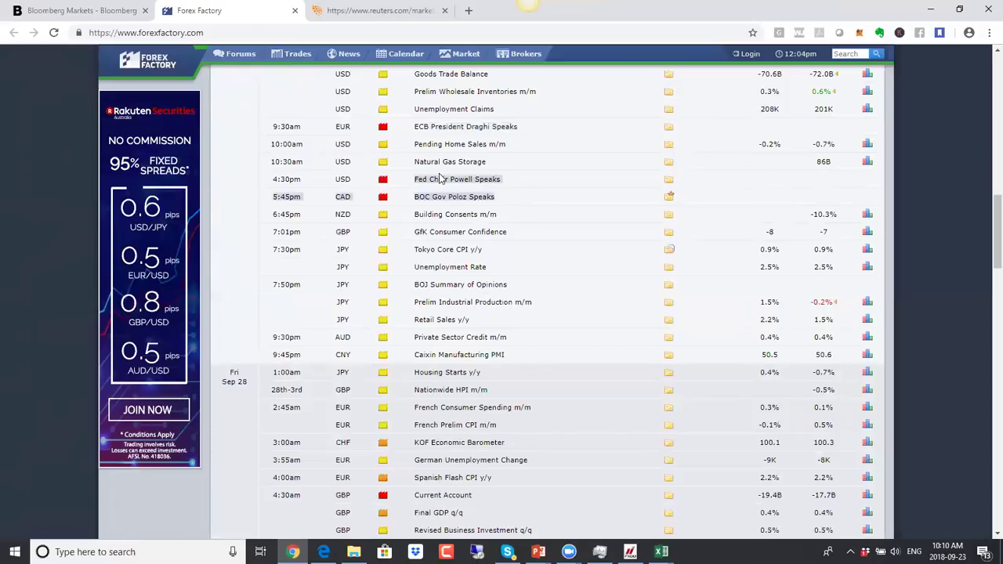
{"action": "left_click_drag", "start_coordinate": [415, 179], "coordinate": [497, 178]}
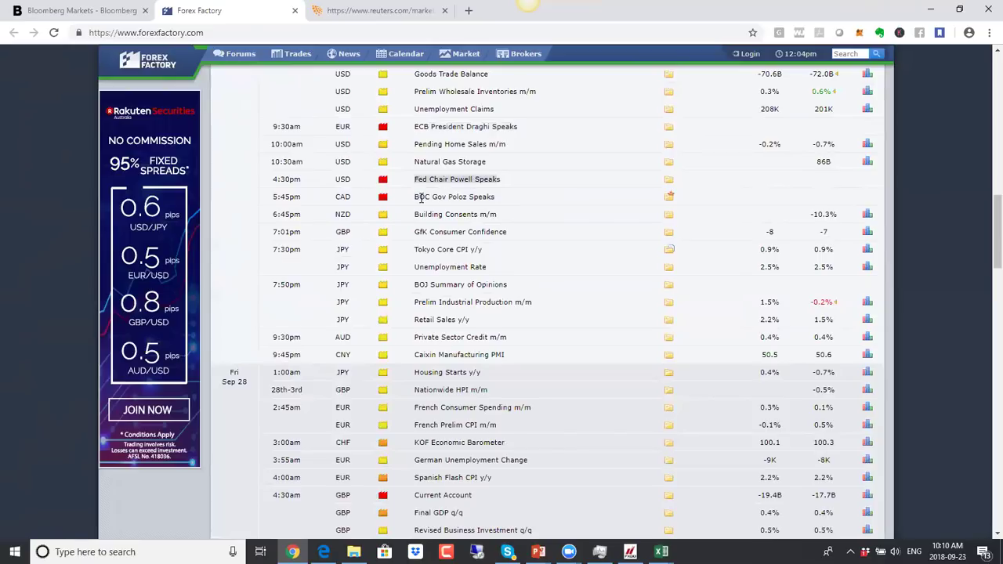
{"action": "left_click_drag", "start_coordinate": [417, 196], "coordinate": [495, 202]}
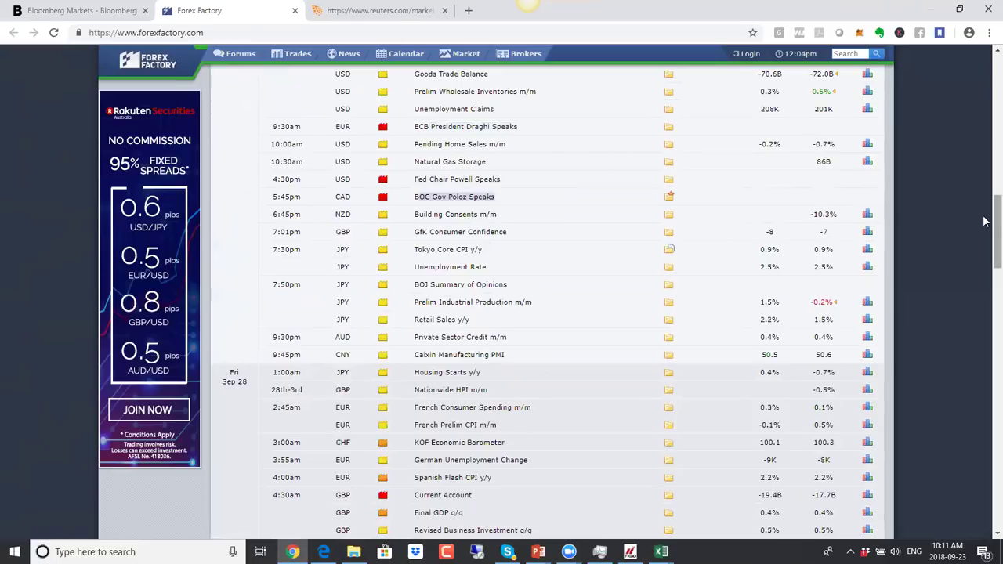
{"action": "left_click_drag", "start_coordinate": [985, 222], "coordinate": [985, 260]}
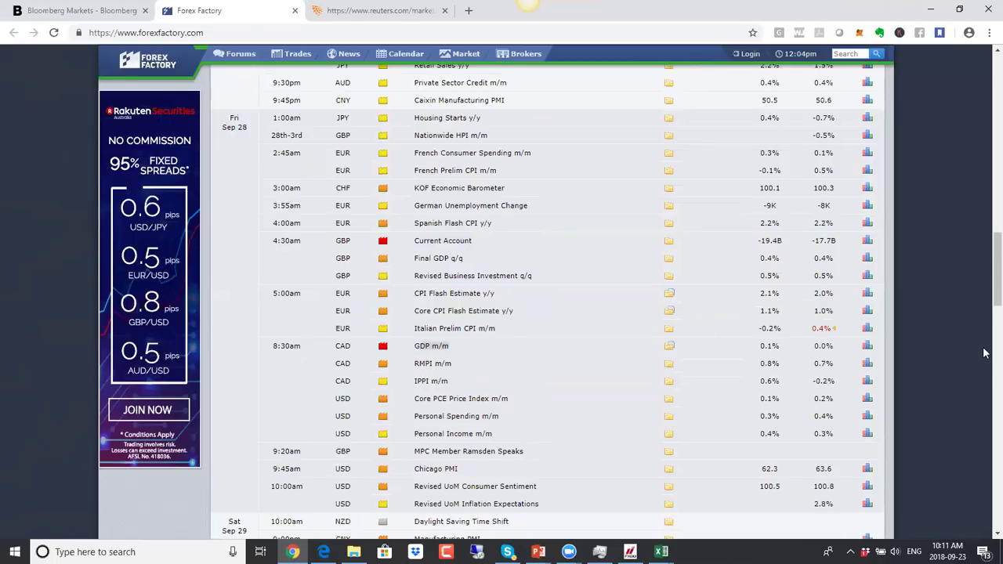
{"action": "scroll", "coordinate": [983, 310], "scroll_direction": "down", "scroll_amount": 2}
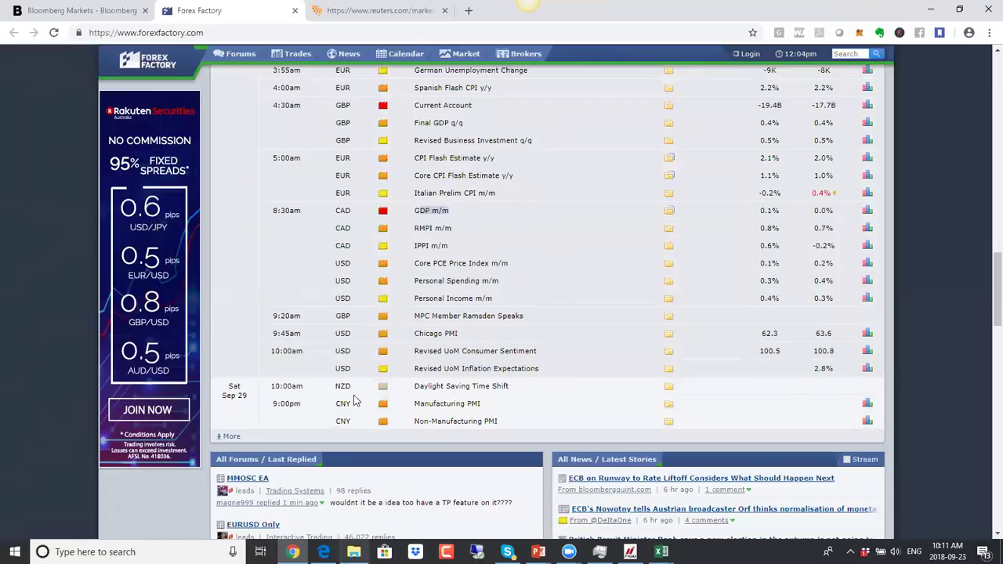
- Switch to MetaTrader 4 and show the EURUSD chart on the weekly timeframe
{"action": "left_click", "coordinate": [630, 552]}
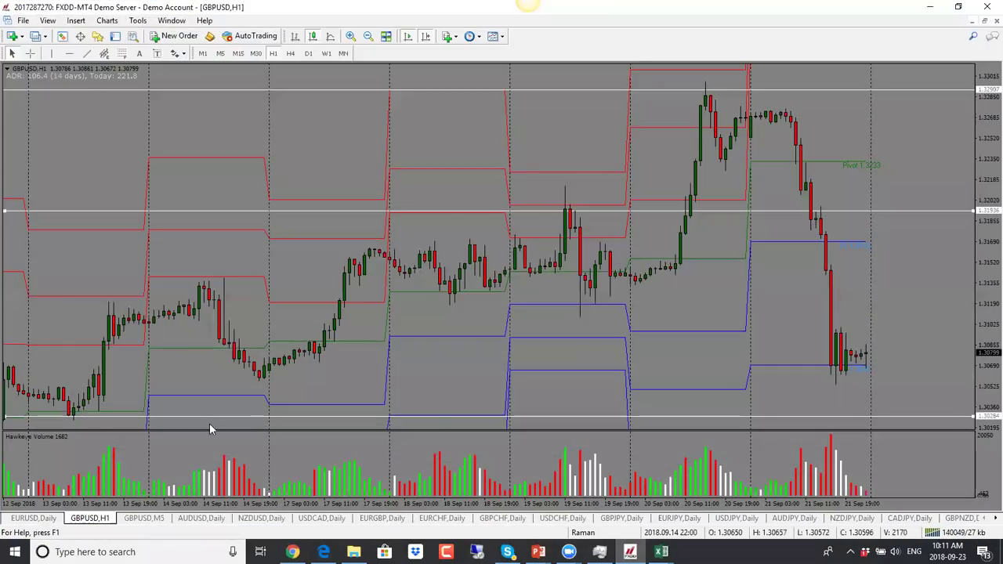
{"action": "left_click", "coordinate": [35, 519]}
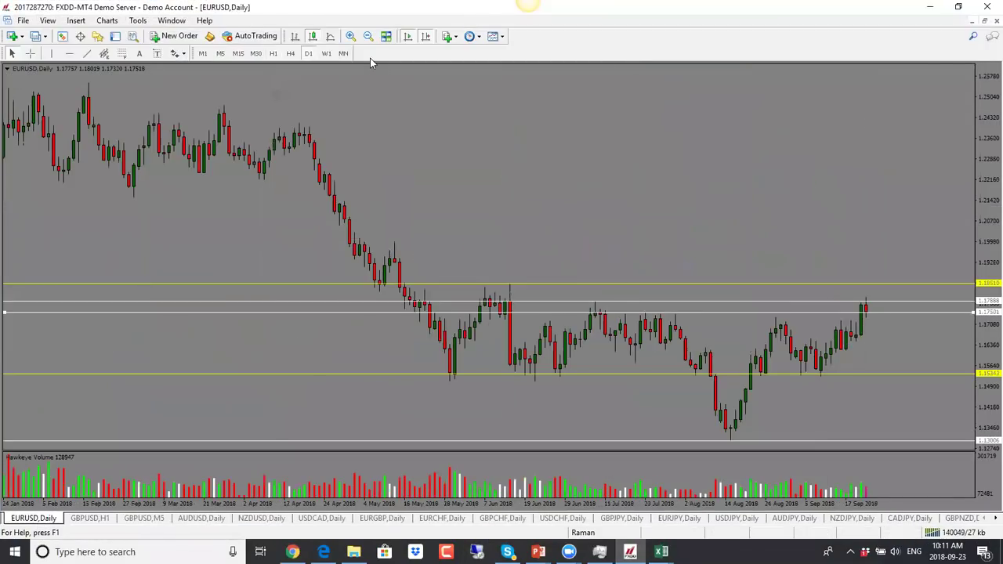
{"action": "left_click", "coordinate": [326, 53]}
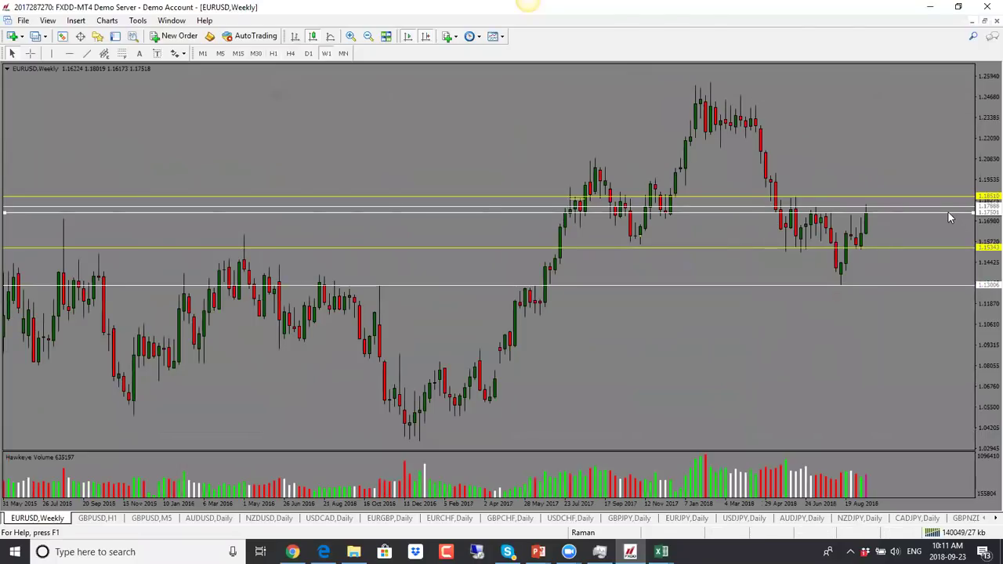
- Move the selected white horizontal line on the EURUSD weekly chart to about 1.19970, above the upper yellow line
{"action": "left_click_drag", "start_coordinate": [950, 218], "coordinate": [960, 386]}
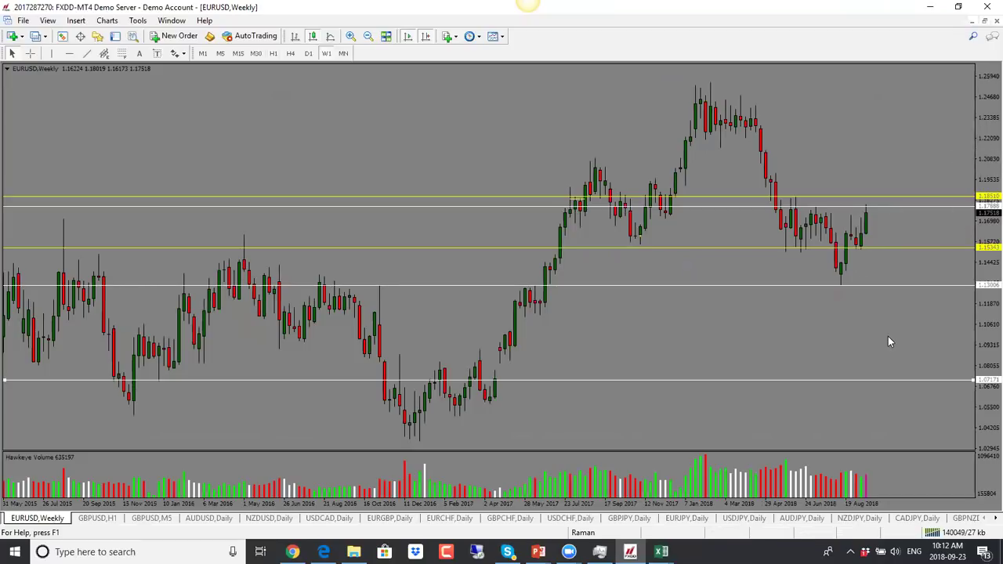
{"action": "left_click_drag", "start_coordinate": [898, 380], "coordinate": [897, 172]}
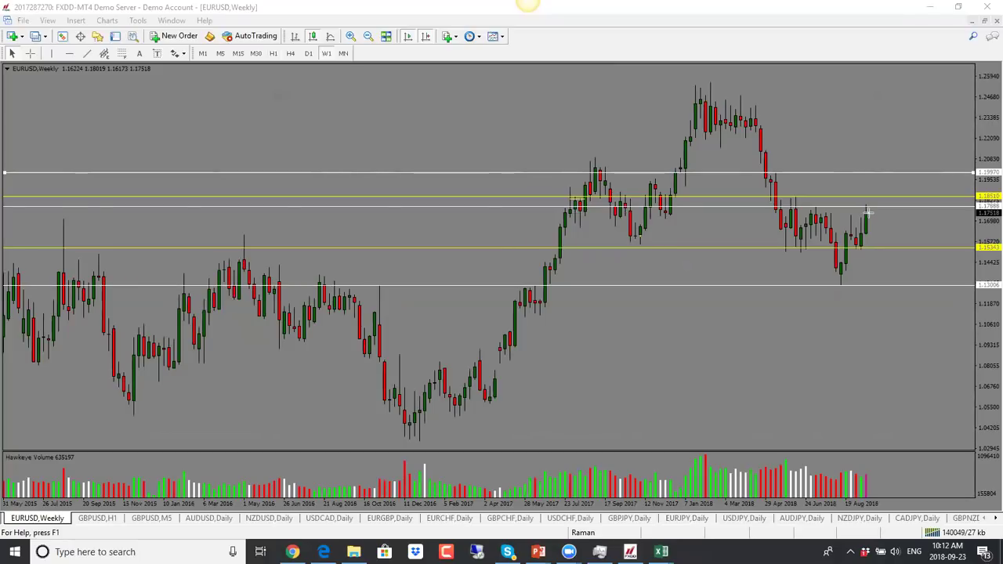
- Sketch a temporary red price path from the latest EURUSD candle up to the upper yellow line and down to the lower one, and clear it
{"action": "left_click_drag", "start_coordinate": [867, 212], "coordinate": [876, 195]}
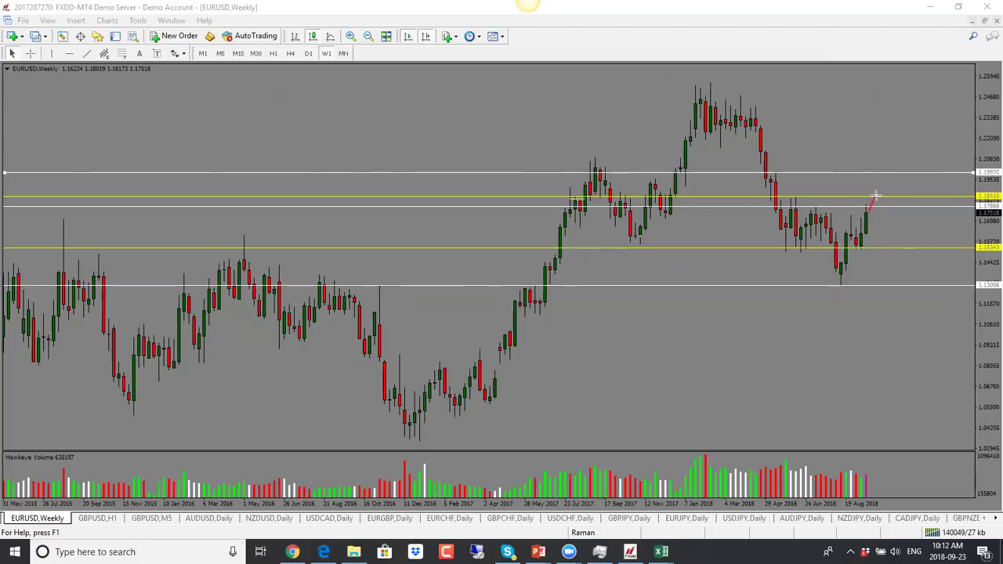
{"action": "mouse_move", "coordinate": [876, 197]}
{"action": "left_mouse_down"}
{"action": "mouse_move", "coordinate": [885, 196]}
{"action": "mouse_move", "coordinate": [891, 171]}
{"action": "left_mouse_up"}
{"action": "key", "text": "Escape"}
{"action": "mouse_move", "coordinate": [868, 212]}
{"action": "left_mouse_down"}
{"action": "mouse_move", "coordinate": [874, 196]}
{"action": "mouse_move", "coordinate": [902, 248]}
{"action": "left_mouse_up"}
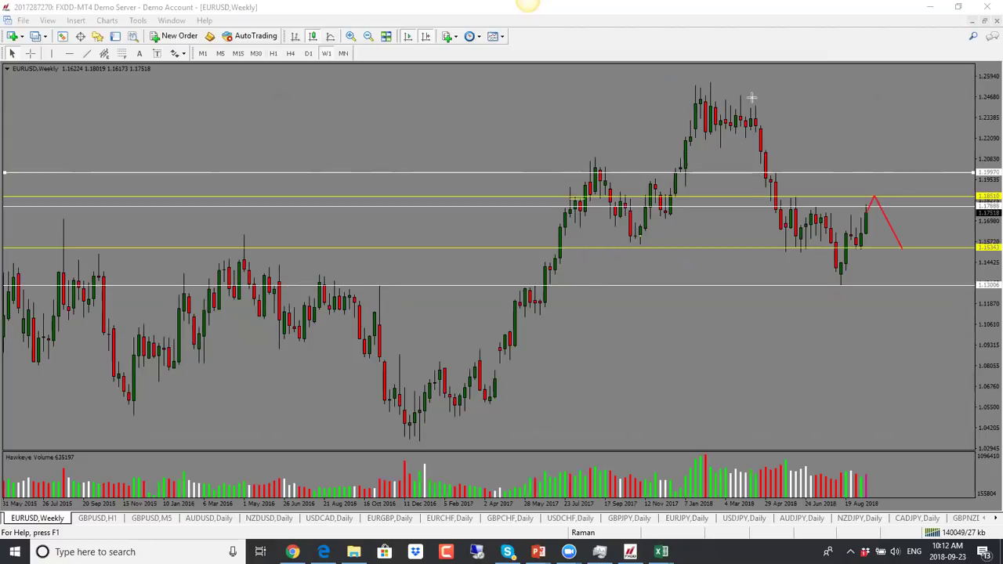
{"action": "key", "text": "ctrl+z"}
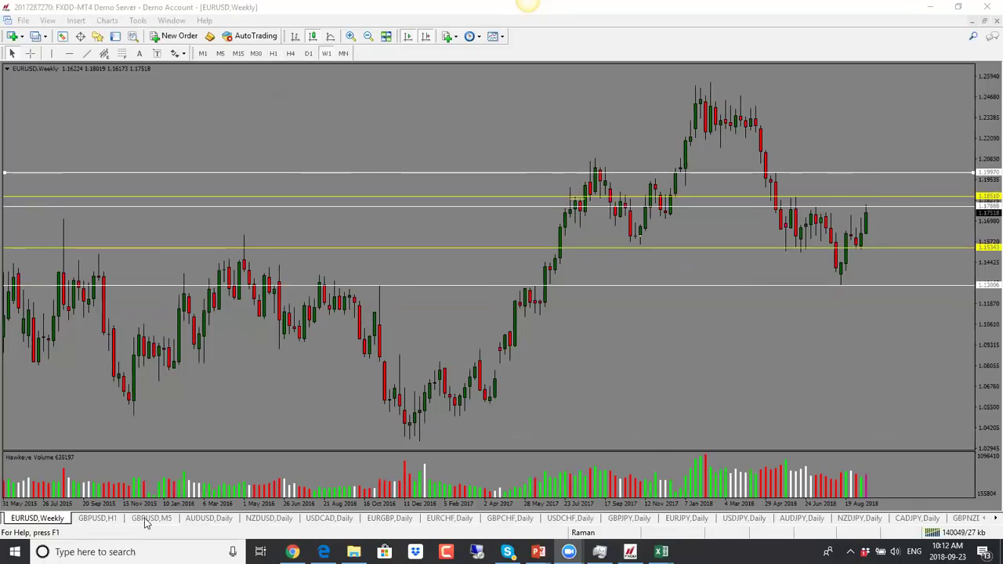
- Compare the GBPUSD and EURUSD charts, and set the GBPUSD chart to the weekly timeframe
{"action": "key", "text": "ctrl+Tab"}
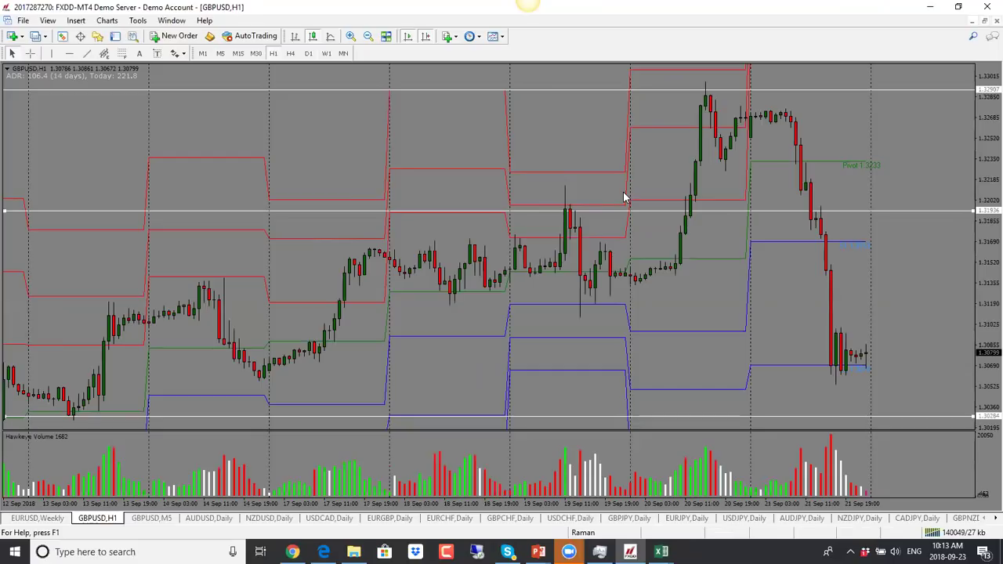
{"action": "left_click", "coordinate": [19, 518]}
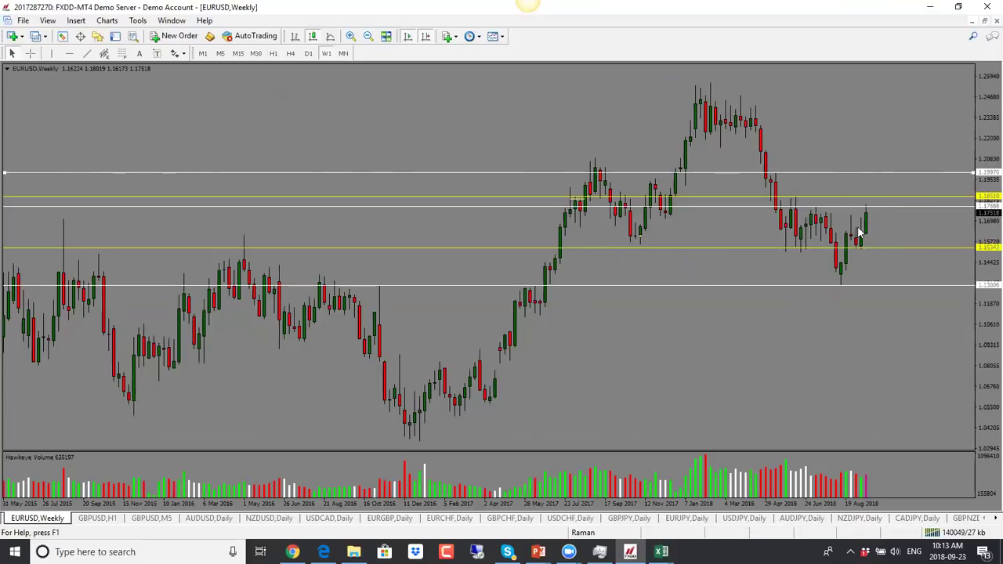
{"action": "left_click", "coordinate": [110, 521]}
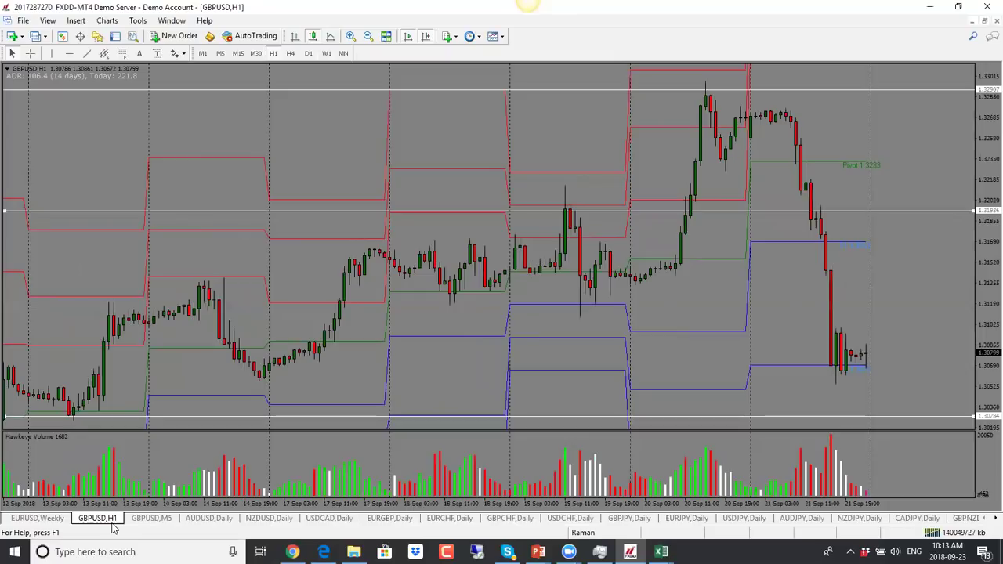
{"action": "left_click", "coordinate": [307, 52]}
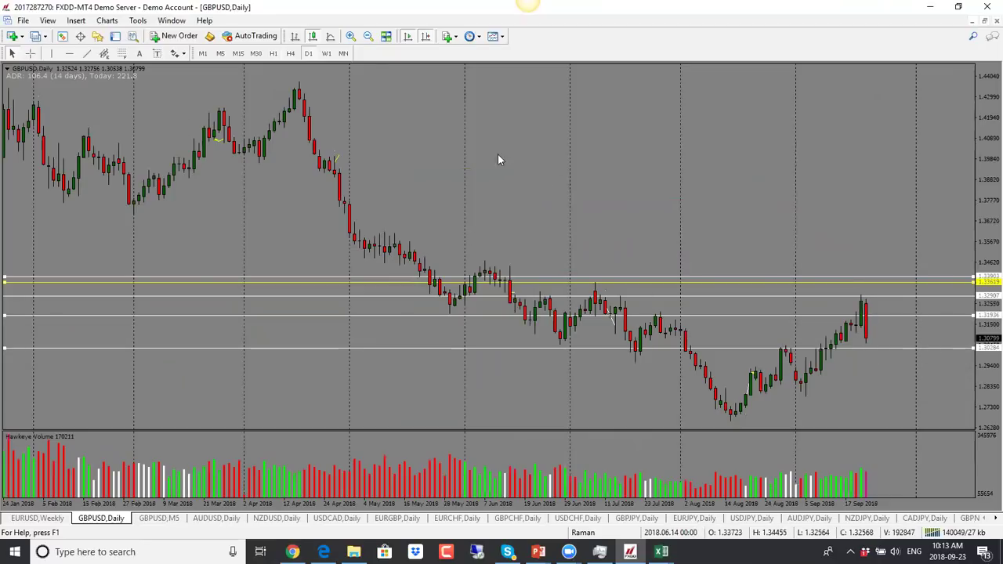
{"action": "left_click", "coordinate": [326, 55]}
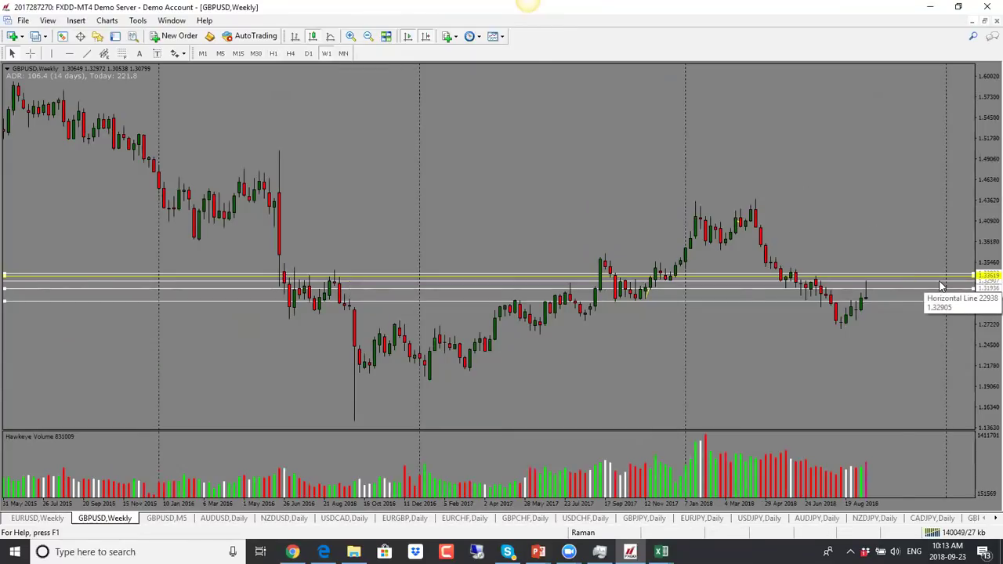
- Delete the selected horizontal lines on the GBPUSD weekly chart and add a horizontal line at the recent low, about 1.26842
{"action": "key", "text": "Delete"}
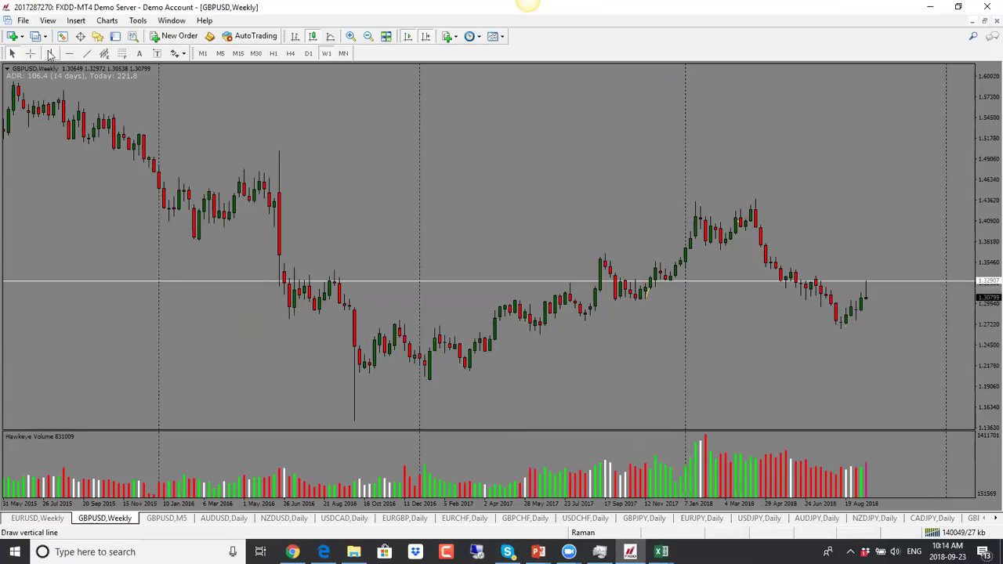
{"action": "left_click", "coordinate": [70, 55]}
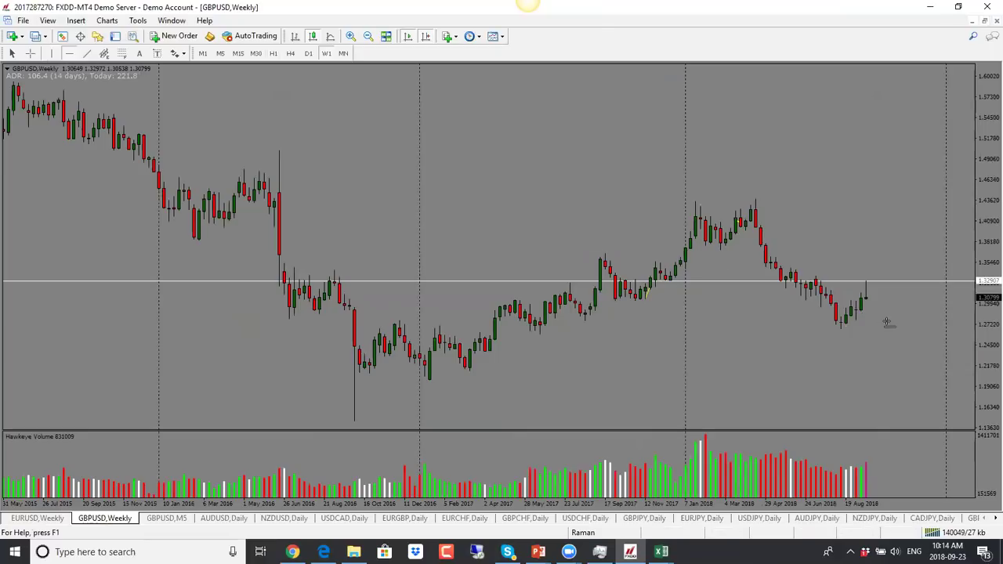
{"action": "left_click", "coordinate": [845, 326]}
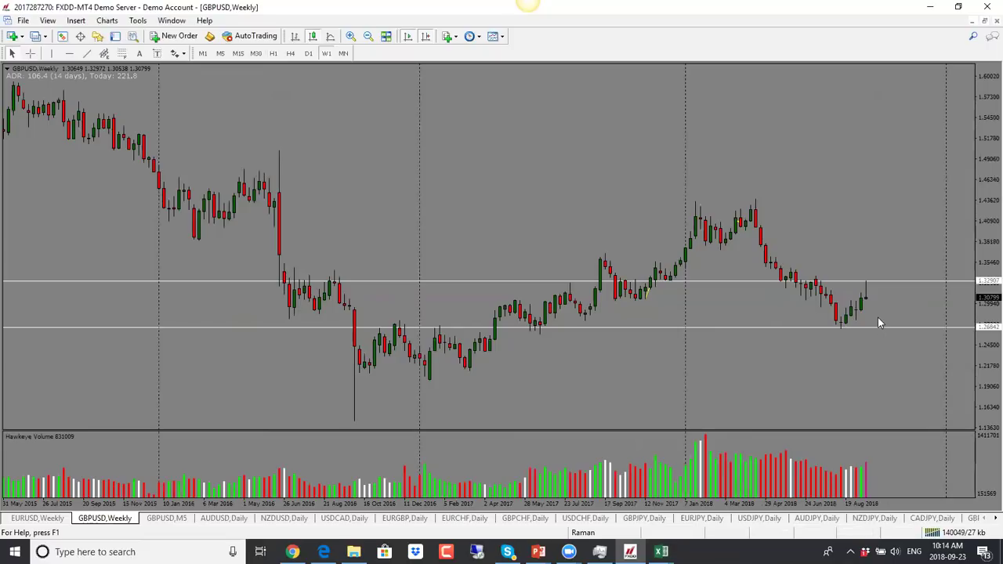
- Check GBPUSD on the daily timeframe, return to weekly, and move the lower white line to about 1.27833
{"action": "left_click", "coordinate": [309, 55]}
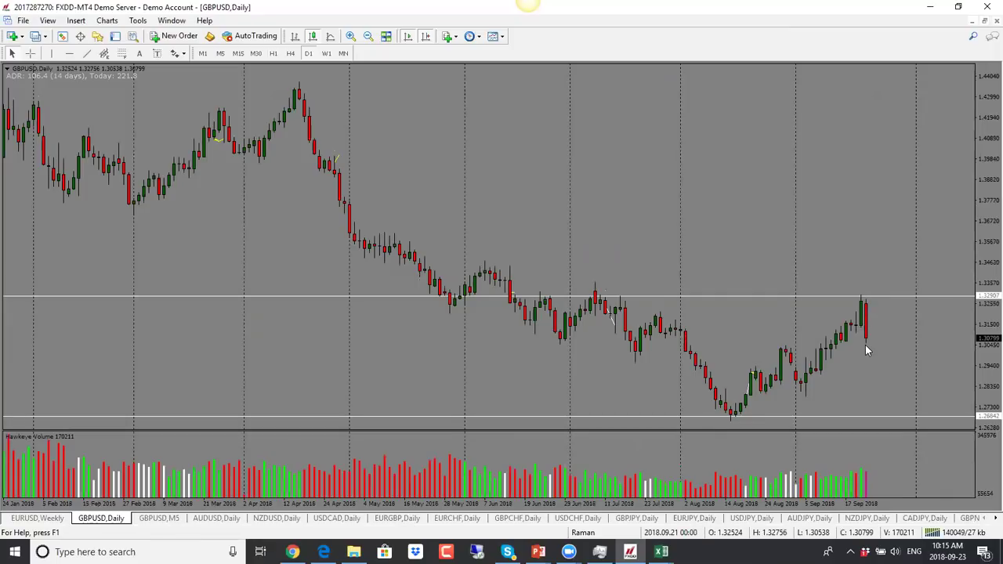
{"action": "left_click", "coordinate": [326, 53]}
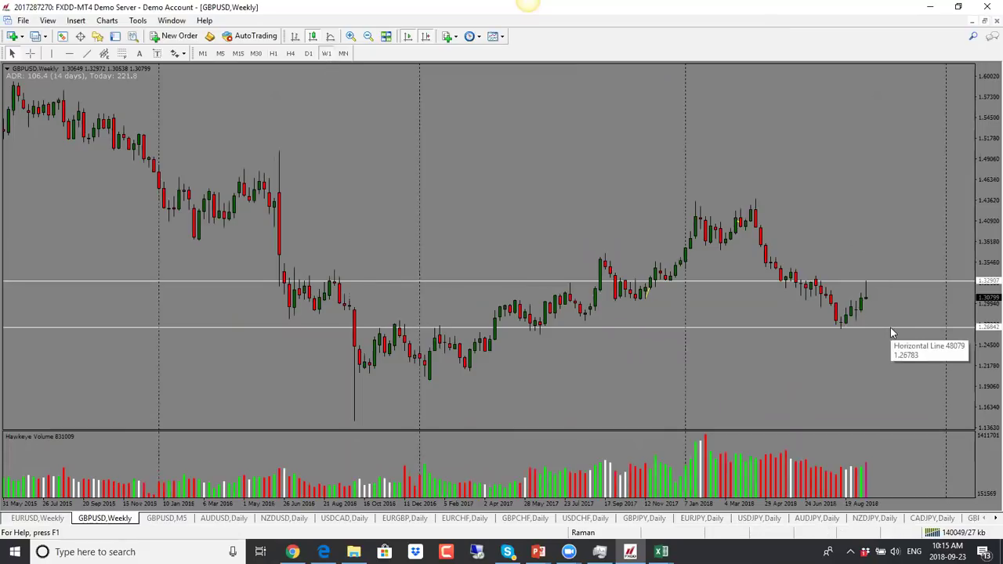
{"action": "left_click_drag", "start_coordinate": [890, 327], "coordinate": [890, 324]}
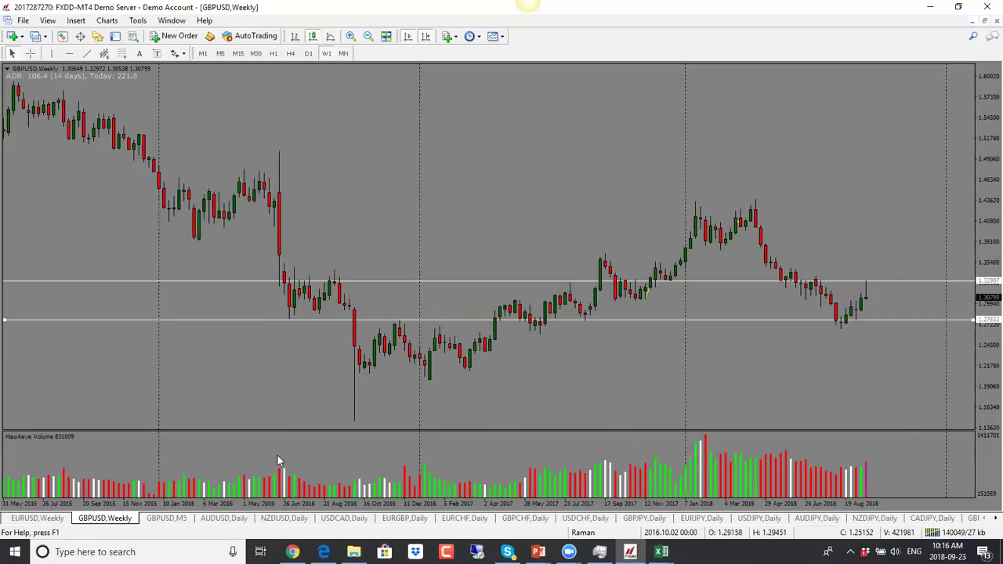
- On the AUDUSD weekly chart, move the lower yellow line up to about 0.74602 and the 0.72261 white line down to about 0.70898
{"action": "left_click", "coordinate": [230, 520]}
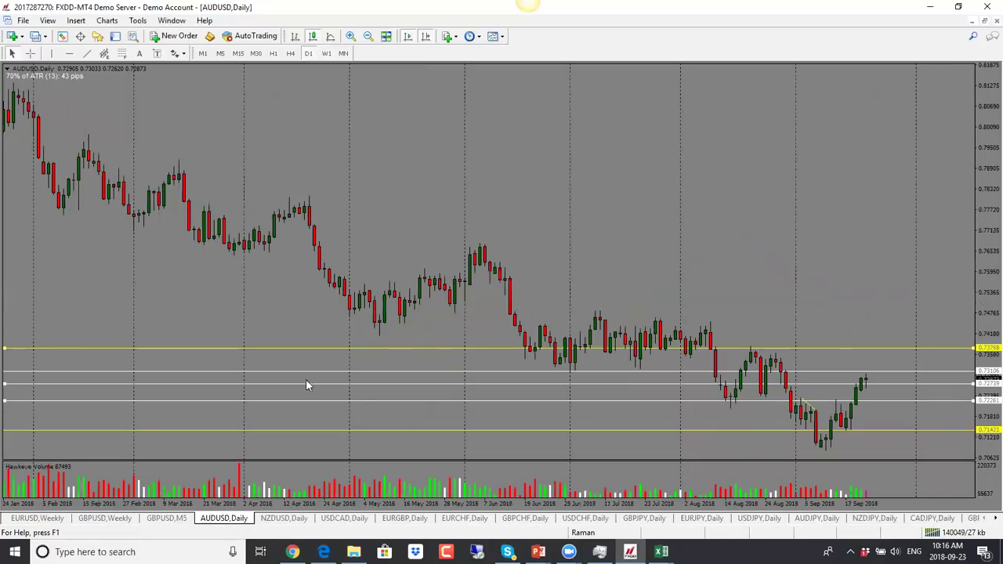
{"action": "left_click", "coordinate": [326, 52]}
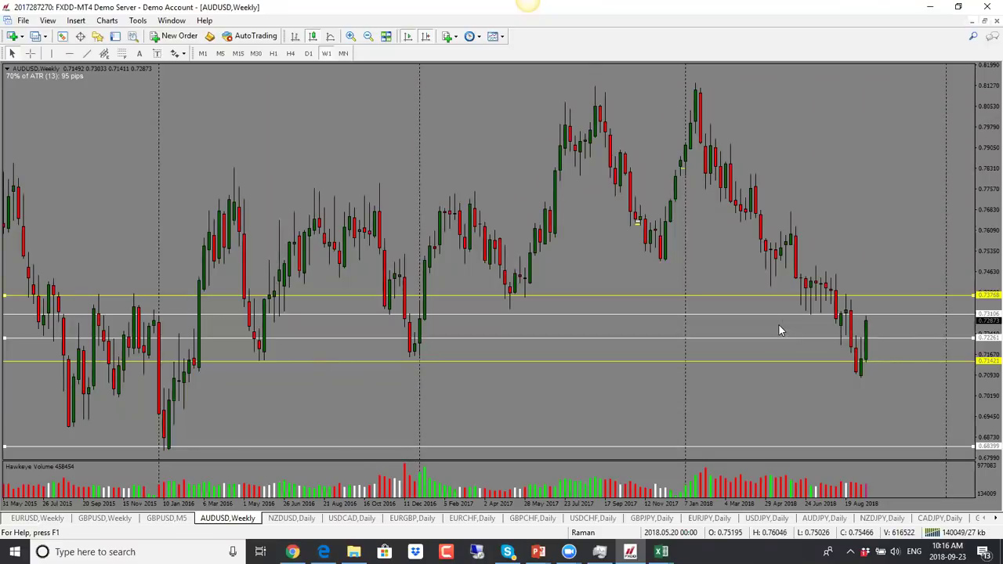
{"action": "mouse_move", "coordinate": [869, 349]}
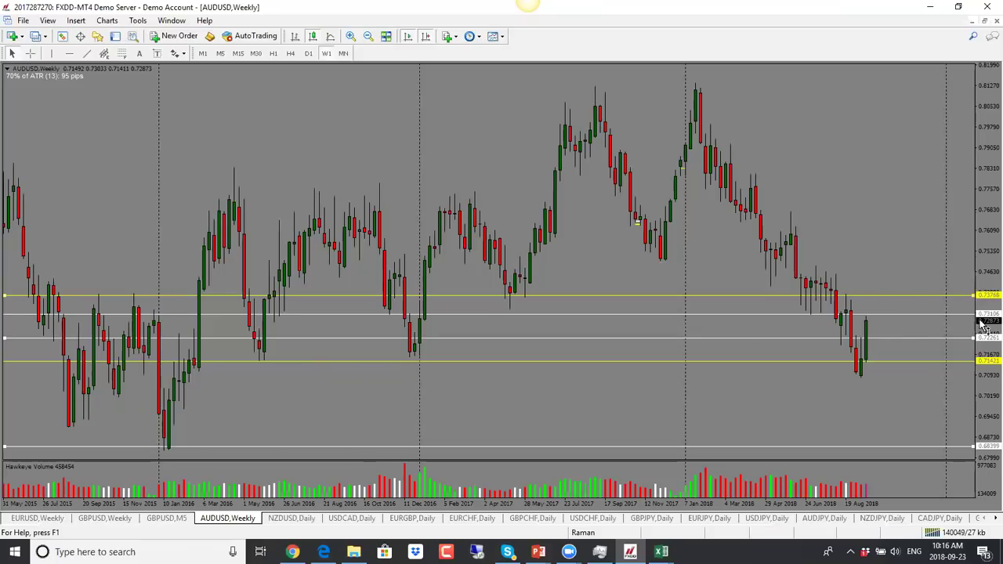
{"action": "left_click_drag", "start_coordinate": [933, 361], "coordinate": [912, 273]}
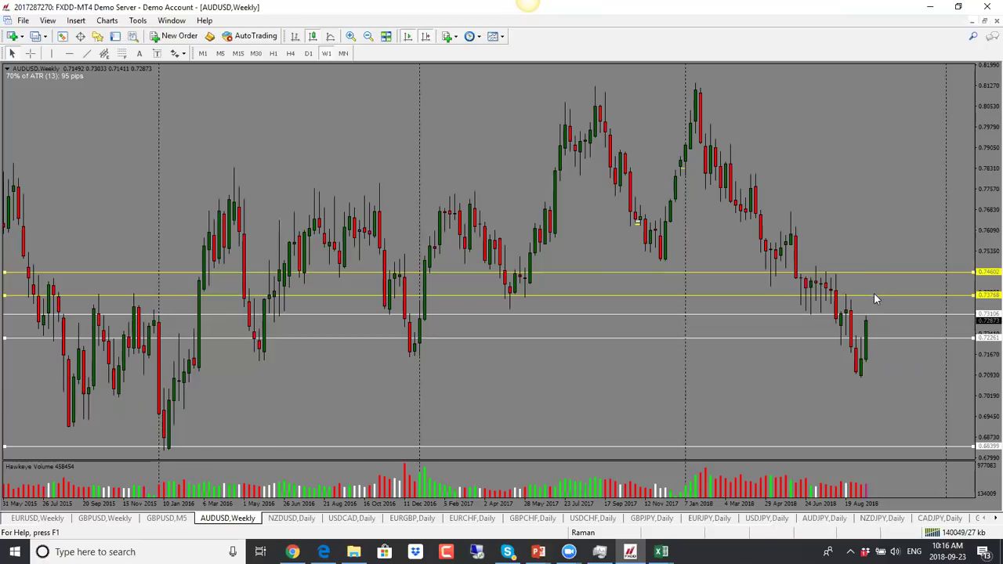
{"action": "left_click_drag", "start_coordinate": [904, 343], "coordinate": [912, 376]}
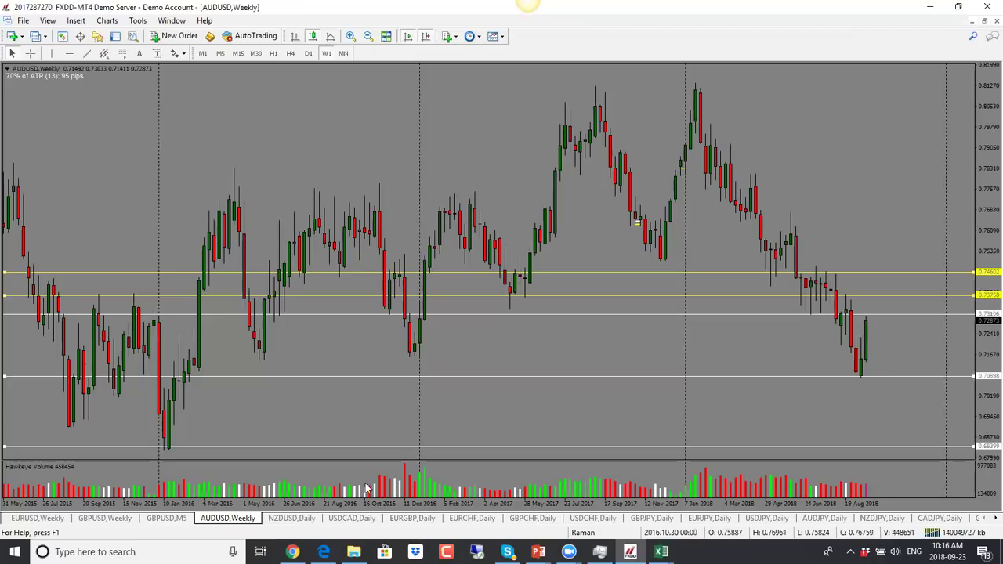
- On the NZDUSD weekly chart, move the lower white line to about 0.65136 and delete both yellow horizontal lines
{"action": "left_click", "coordinate": [310, 519]}
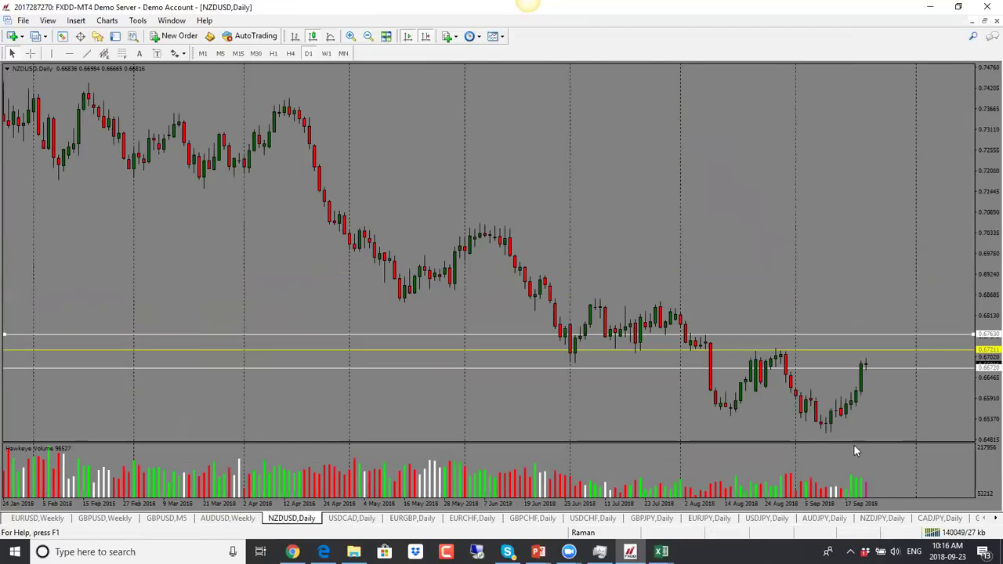
{"action": "left_click", "coordinate": [327, 53]}
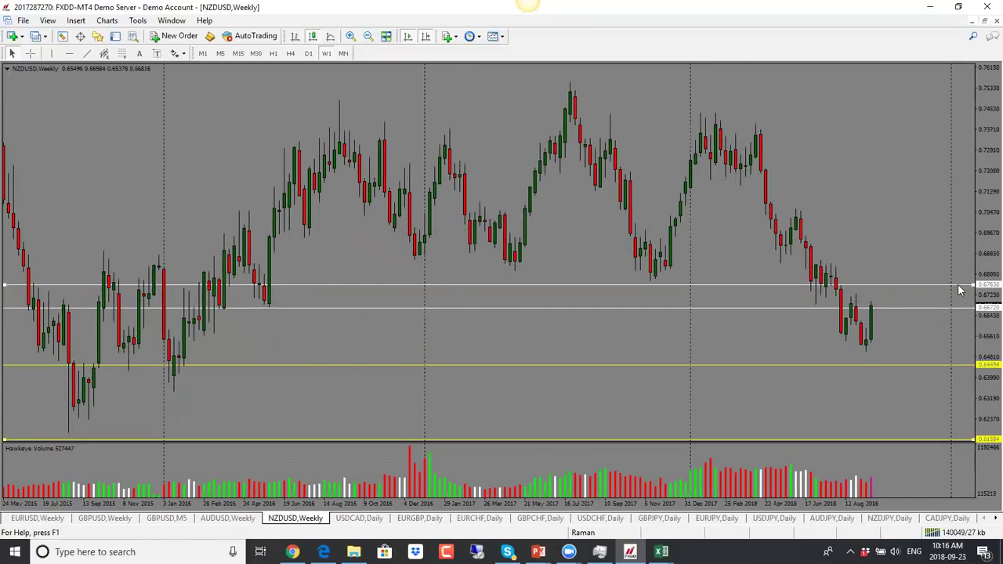
{"action": "left_click_drag", "start_coordinate": [960, 315], "coordinate": [964, 354]}
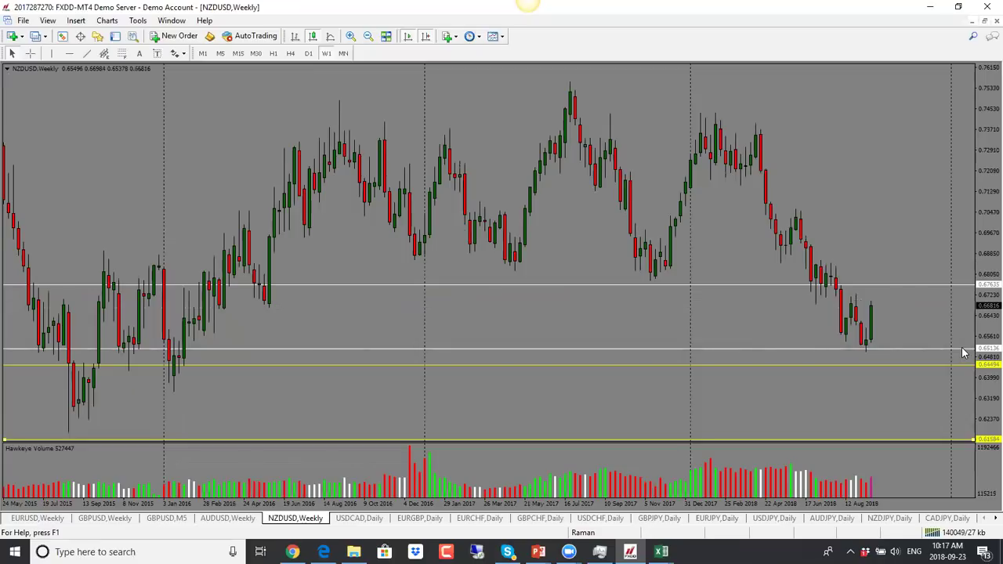
{"action": "key", "text": "Delete"}
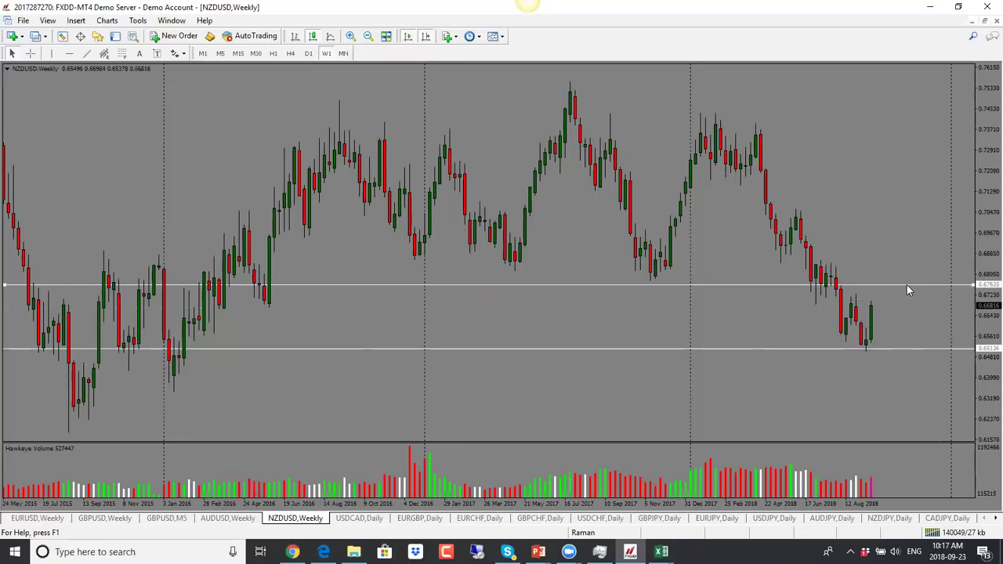
- Move the upper white line on NZDUSD weekly to about 0.68468 and add a horizontal line at about 0.67268
{"action": "left_click_drag", "start_coordinate": [906, 290], "coordinate": [906, 283]}
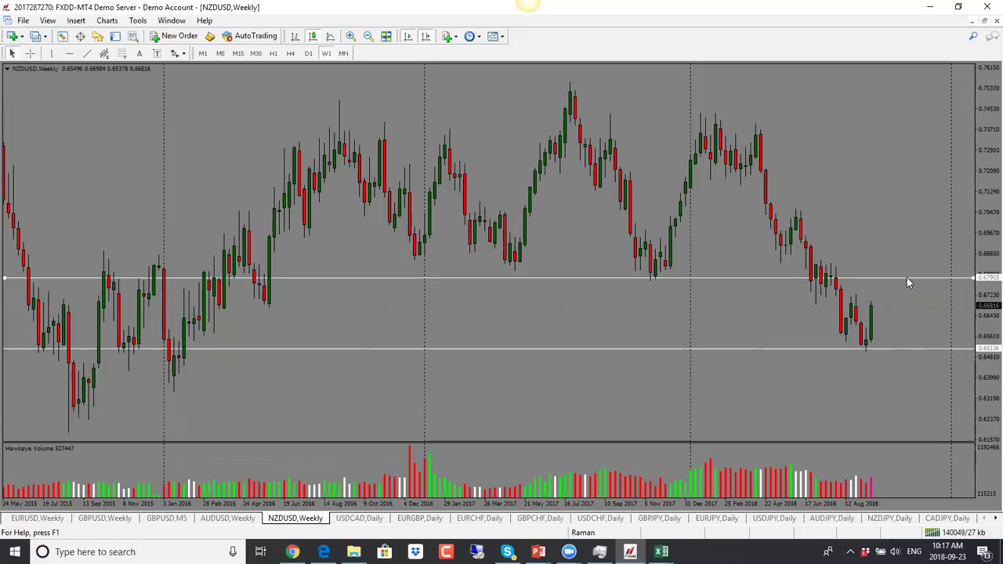
{"action": "left_click_drag", "start_coordinate": [906, 278], "coordinate": [904, 264]}
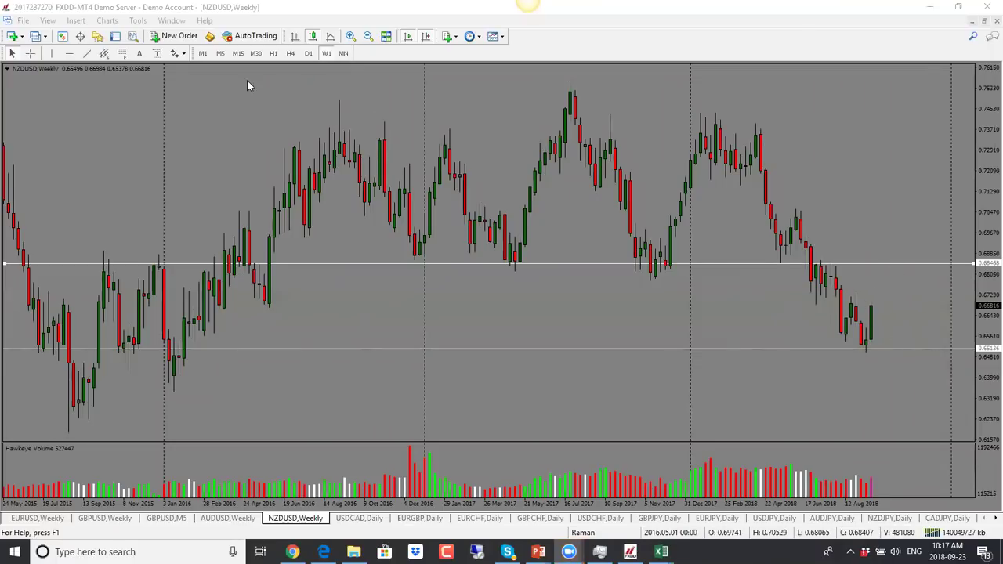
{"action": "left_click", "coordinate": [65, 48]}
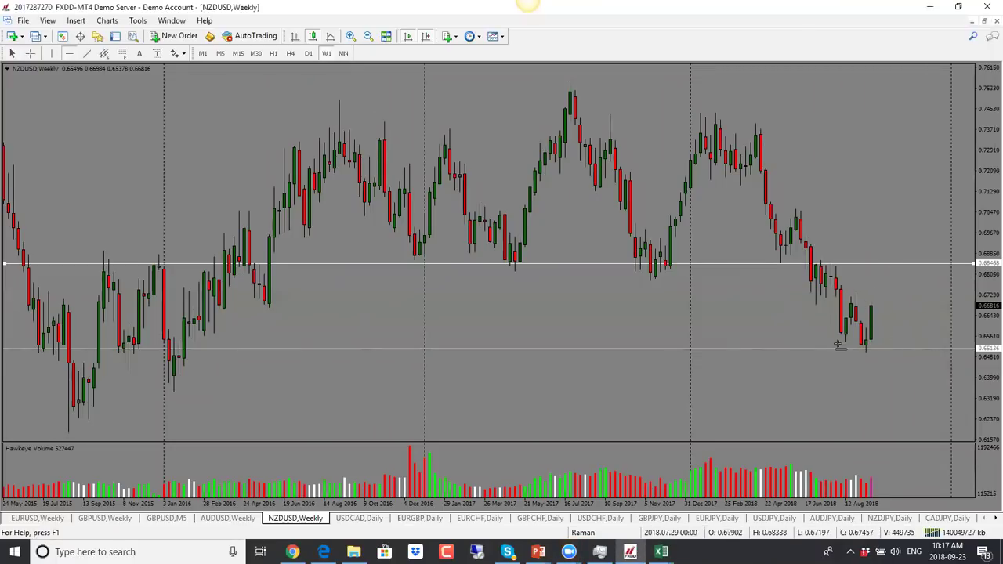
{"action": "left_click", "coordinate": [850, 294]}
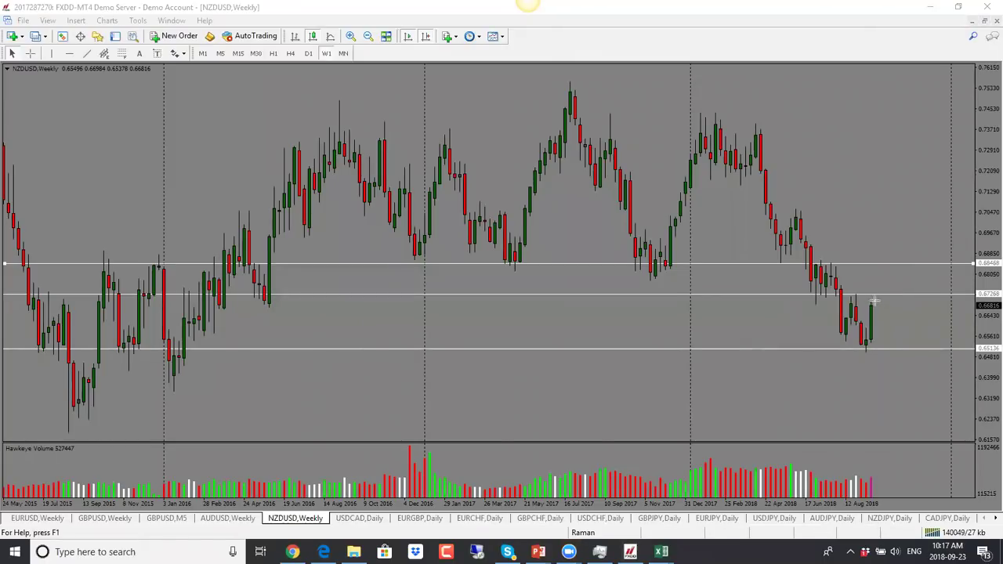
- Sketch a temporary red price reversal and resistance line at the middle white line on NZDUSD weekly, and clear them
{"action": "left_click_drag", "start_coordinate": [880, 295], "coordinate": [888, 317]}
{"action": "left_click_drag", "start_coordinate": [821, 294], "coordinate": [972, 295]}
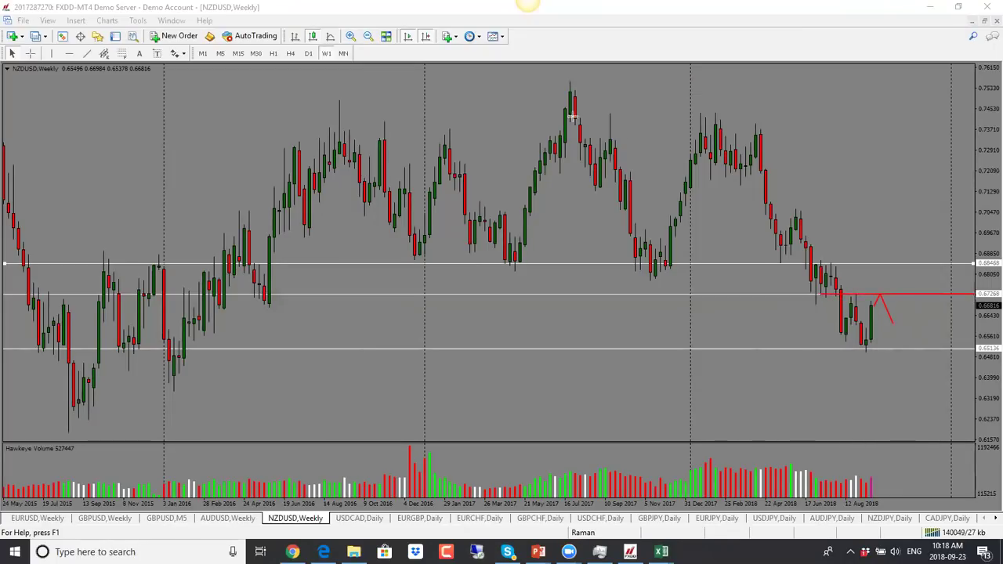
{"action": "key", "text": "Escape"}
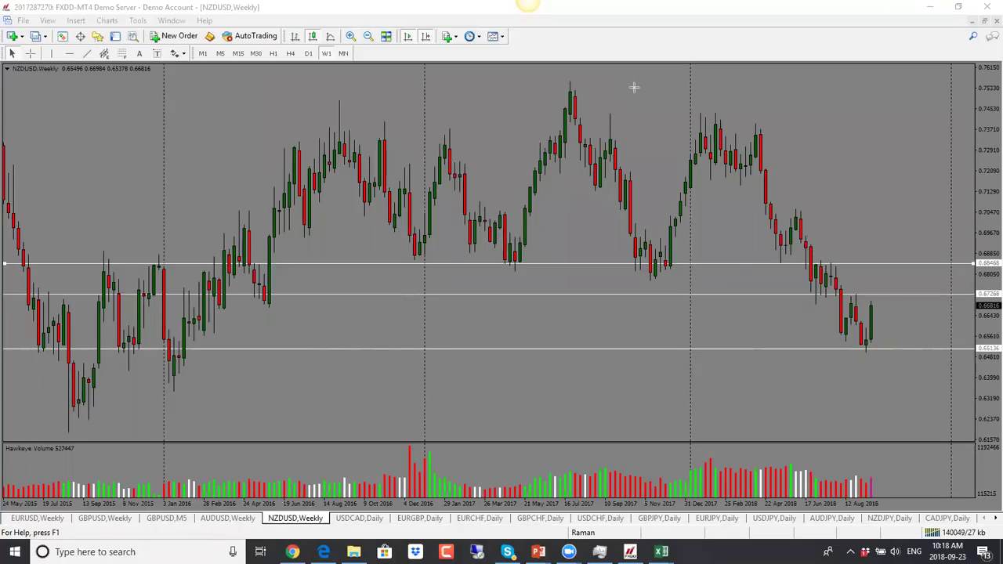
- On the USDCAD weekly chart, move the white line up to about 1.32265 and the lower yellow line to about 1.27363
{"action": "left_click", "coordinate": [384, 518]}
{"action": "left_click", "coordinate": [326, 54]}
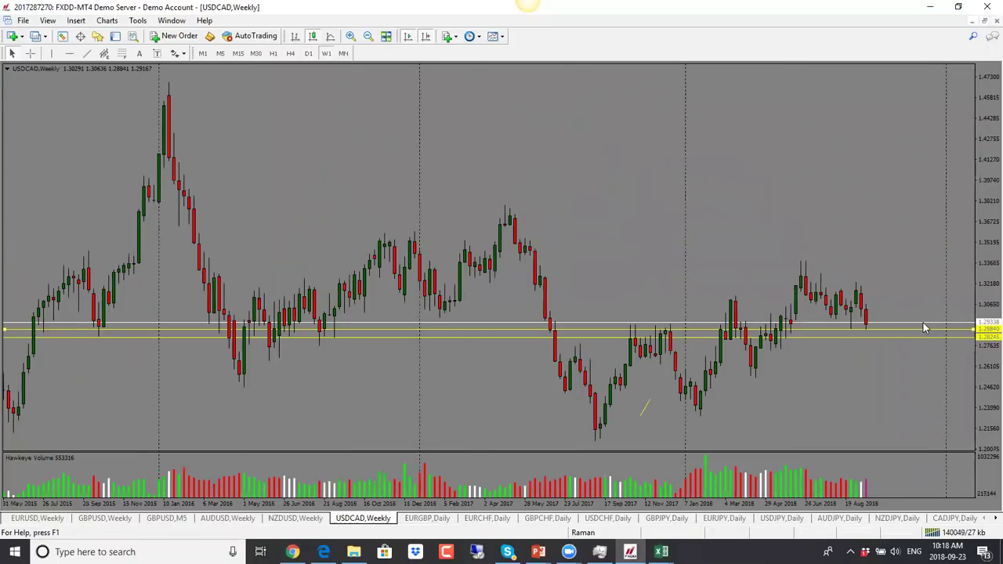
{"action": "left_click_drag", "start_coordinate": [924, 324], "coordinate": [918, 282]}
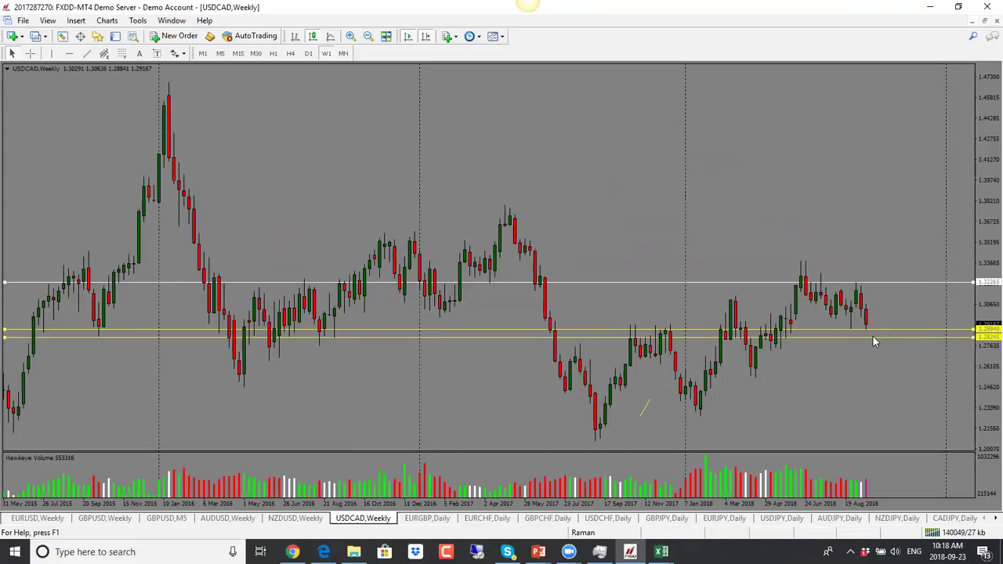
{"action": "left_click_drag", "start_coordinate": [873, 336], "coordinate": [879, 349]}
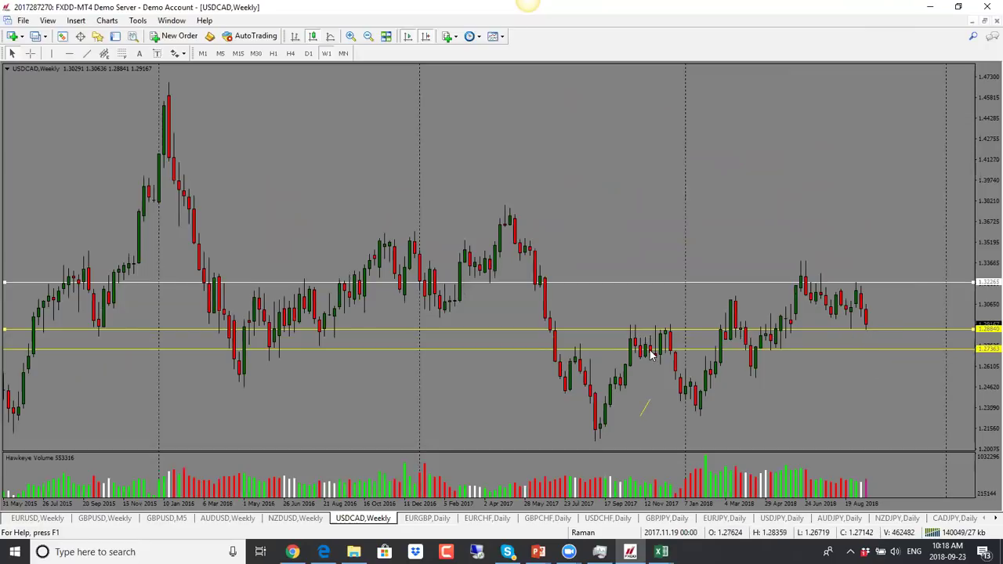
- On the EURGBP weekly chart, delete the 0.89075 yellow and 0.88189 white lines, and move the remaining white line to about 0.91005
{"action": "left_click", "coordinate": [427, 518]}
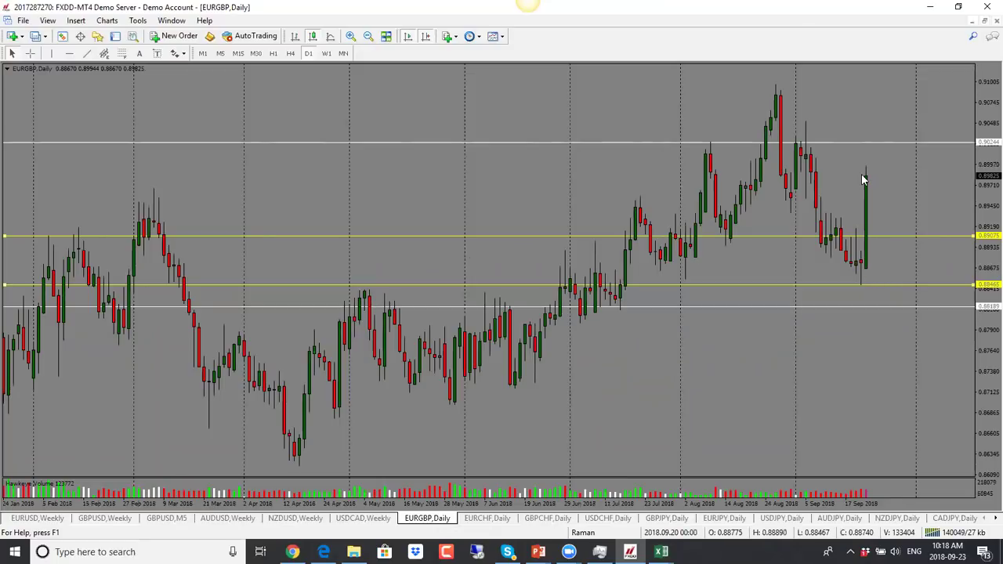
{"action": "left_click", "coordinate": [327, 53]}
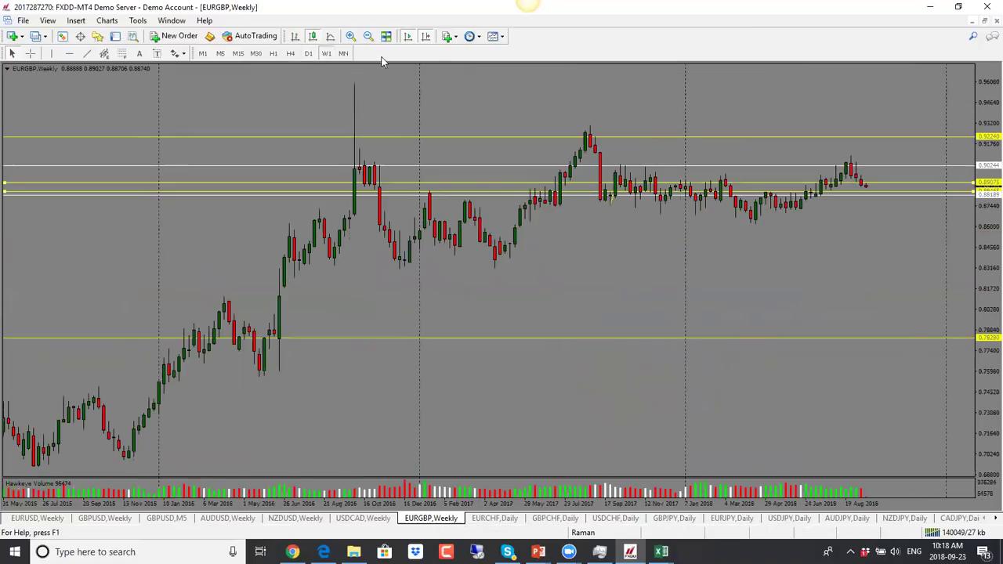
{"action": "double_click", "coordinate": [901, 182]}
{"action": "double_click", "coordinate": [907, 195]}
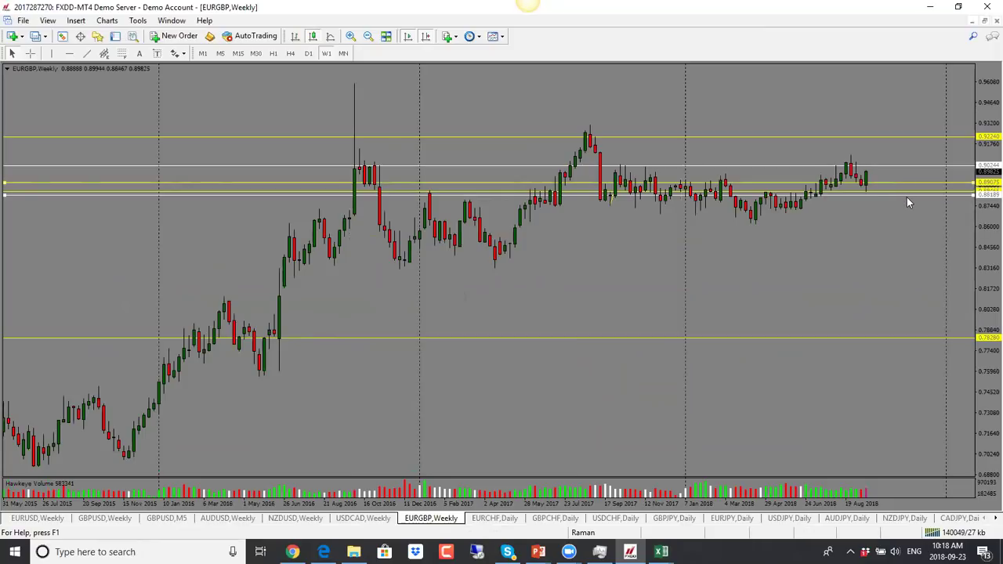
{"action": "key", "text": "Delete"}
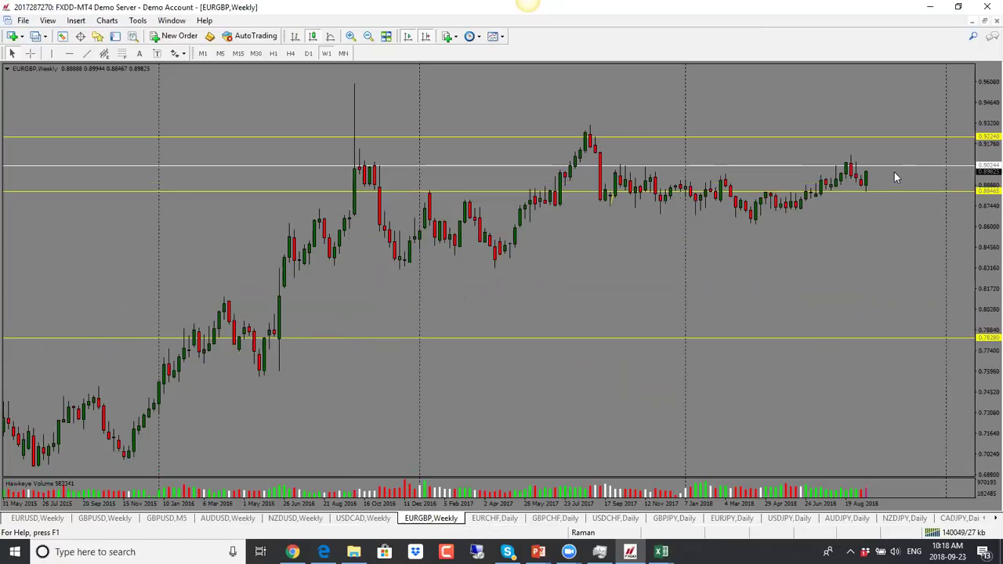
{"action": "left_click_drag", "start_coordinate": [892, 166], "coordinate": [891, 154]}
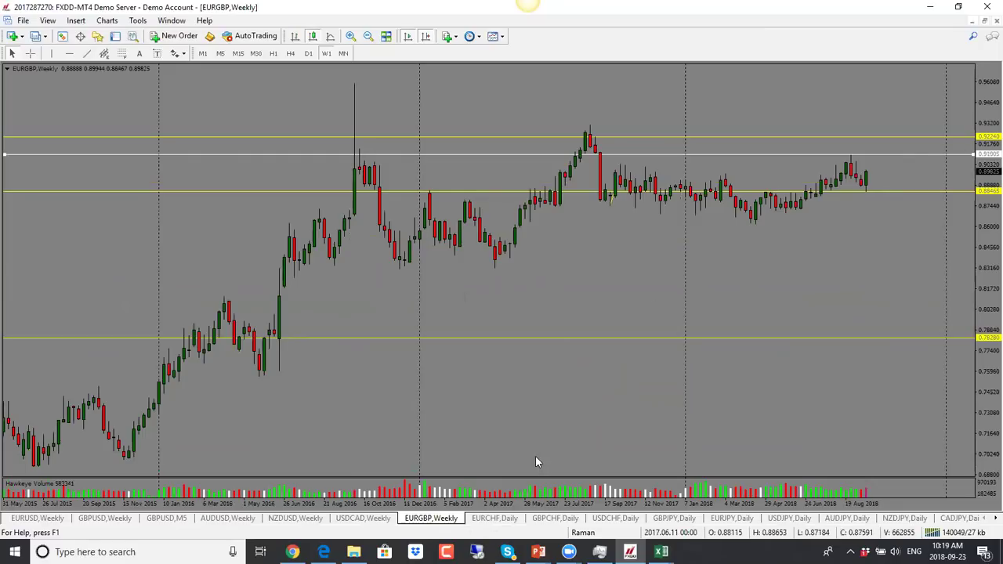
- Show EURCHF on the weekly timeframe and move its lower white line down to the recent low, about 1.11795
{"action": "left_click", "coordinate": [493, 518]}
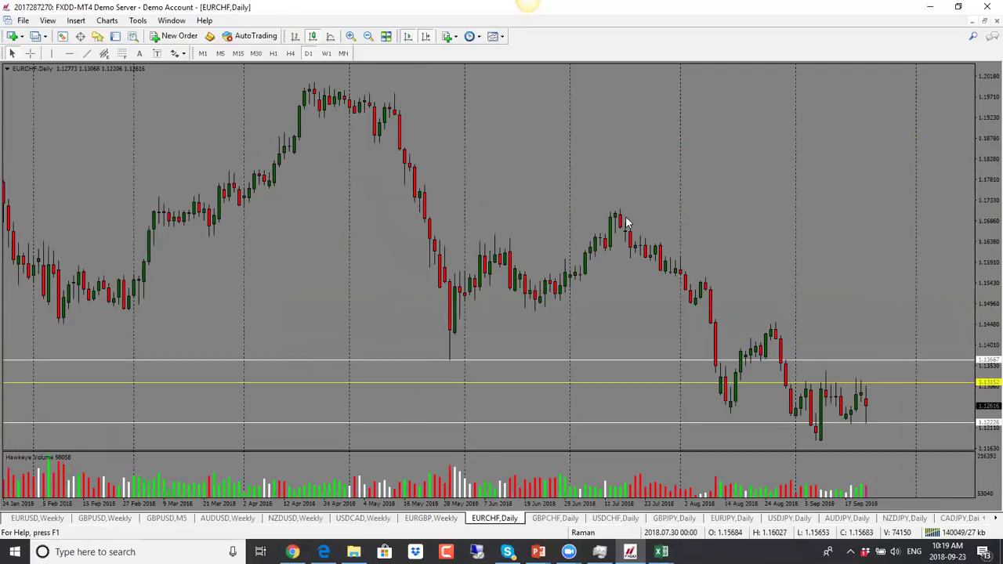
{"action": "left_click", "coordinate": [326, 54]}
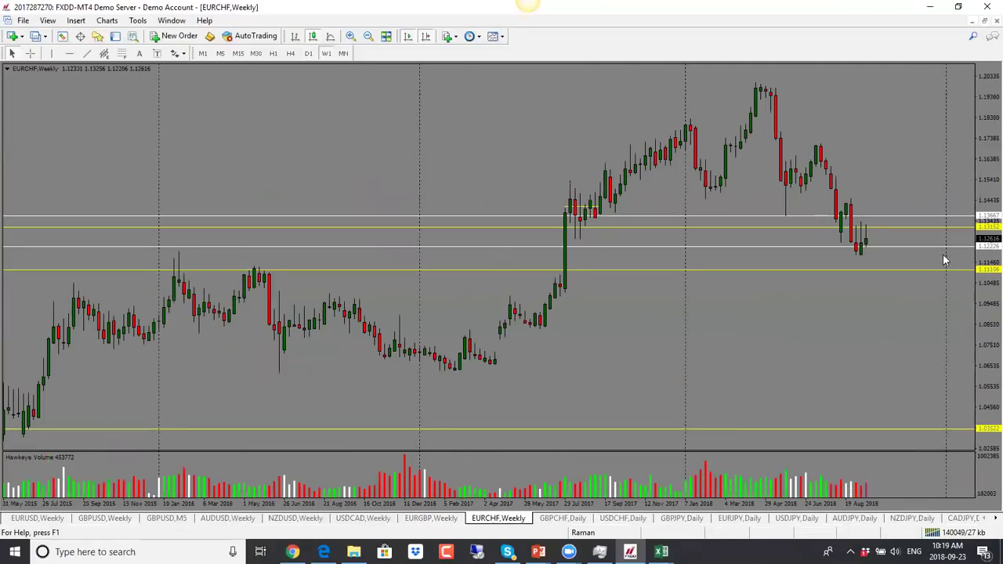
{"action": "mouse_move", "coordinate": [928, 247]}
{"action": "left_mouse_down"}
{"action": "mouse_move", "coordinate": [933, 365]}
{"action": "mouse_move", "coordinate": [924, 255]}
{"action": "left_mouse_up"}
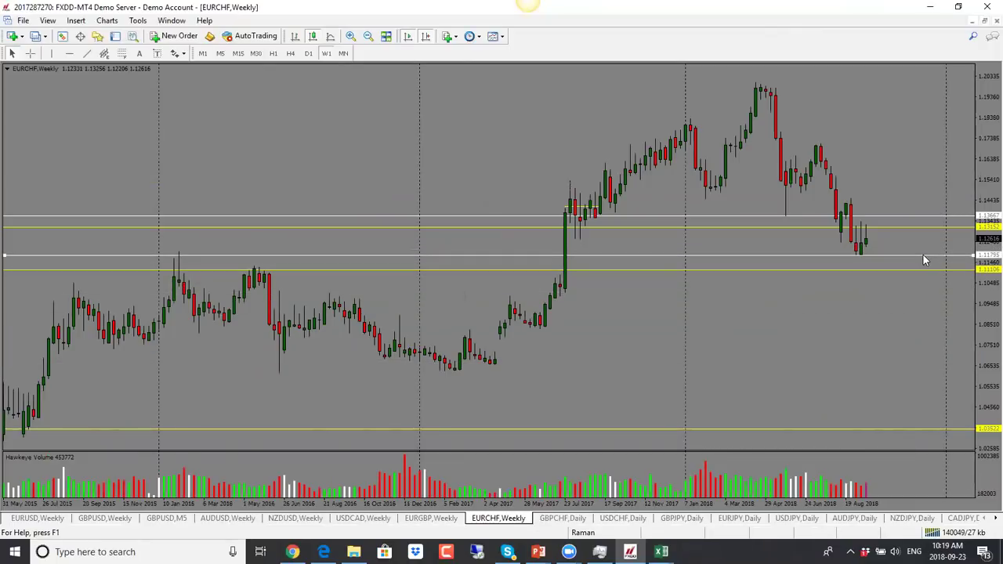
- Check EURCHF on the daily timeframe, return to weekly, and move the upper yellow line to about 1.13287
{"action": "left_click", "coordinate": [308, 53]}
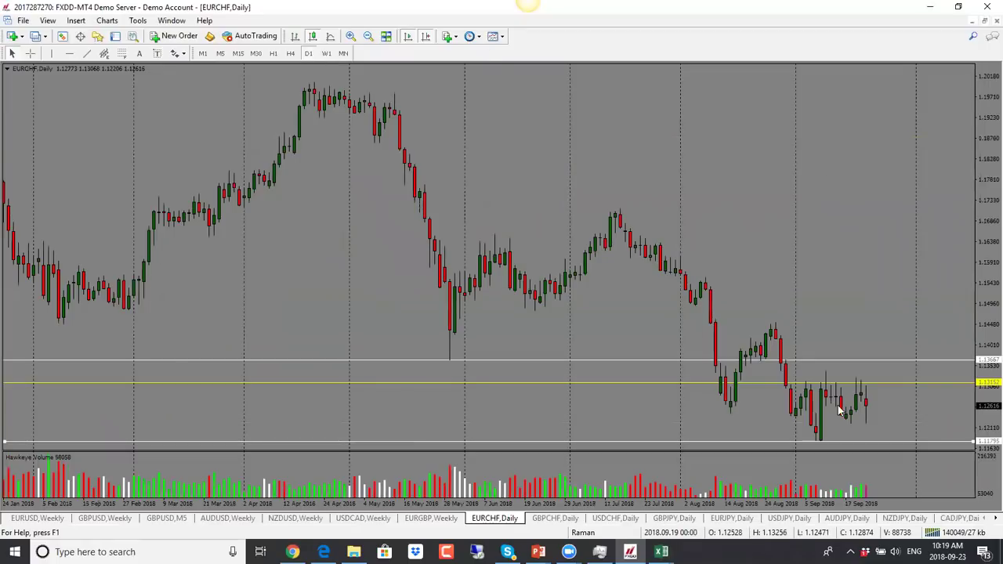
{"action": "left_click", "coordinate": [326, 53]}
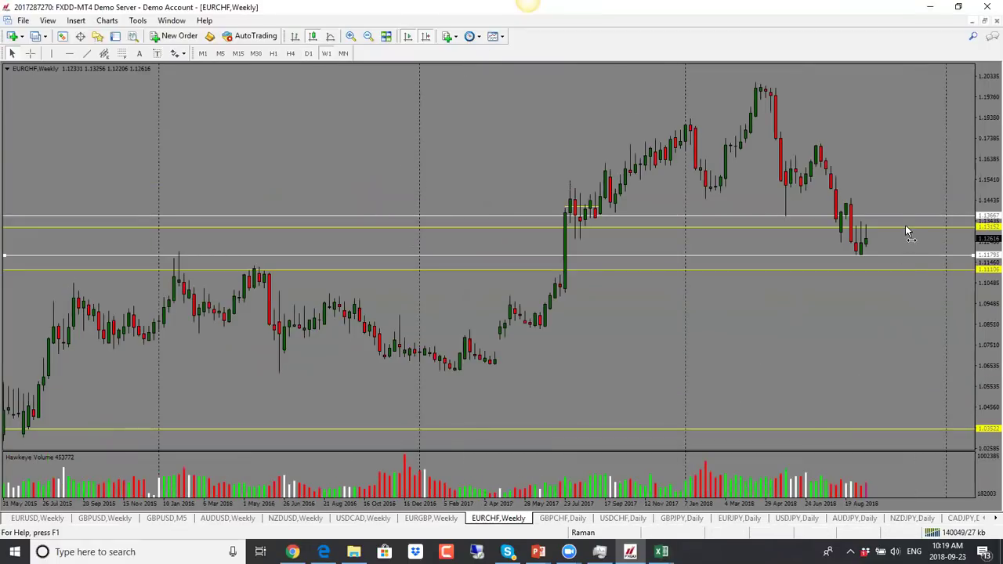
{"action": "left_click_drag", "start_coordinate": [905, 224], "coordinate": [905, 222]}
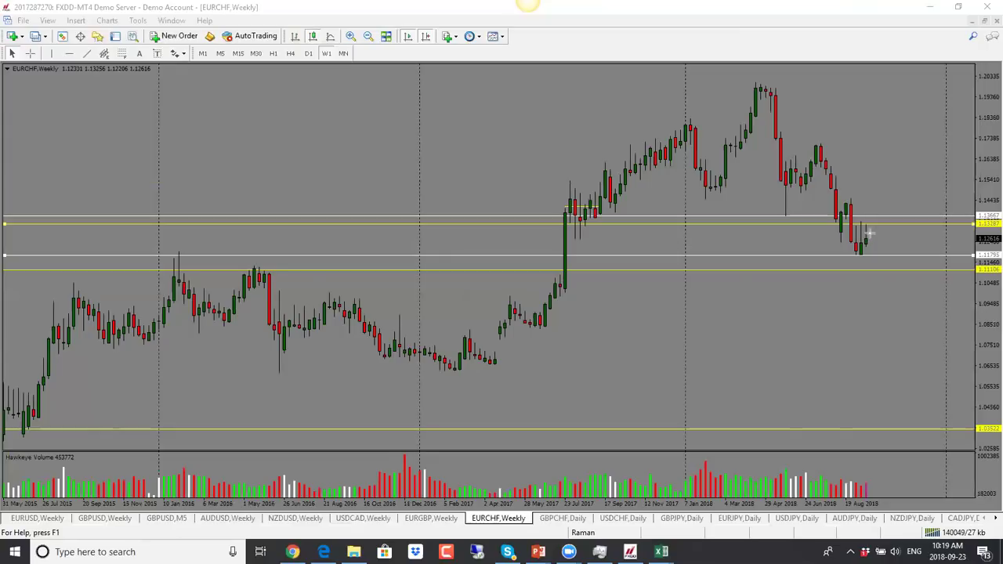
- On the EURCHF weekly chart, sketch a red path from the upper yellow line down to the lower white line, and erase it
{"action": "left_click_drag", "start_coordinate": [868, 235], "coordinate": [884, 253]}
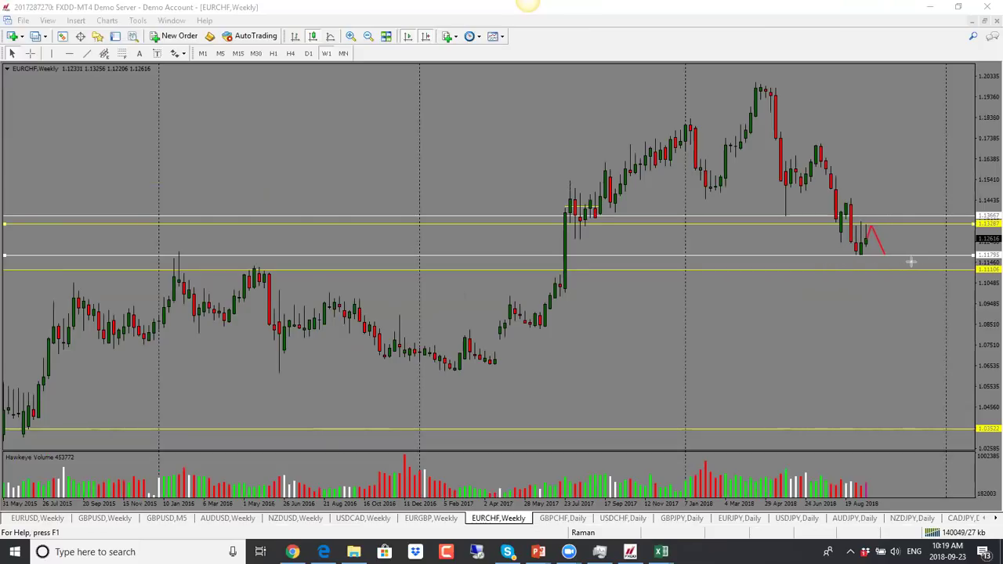
{"action": "key", "text": "ctrl+z"}
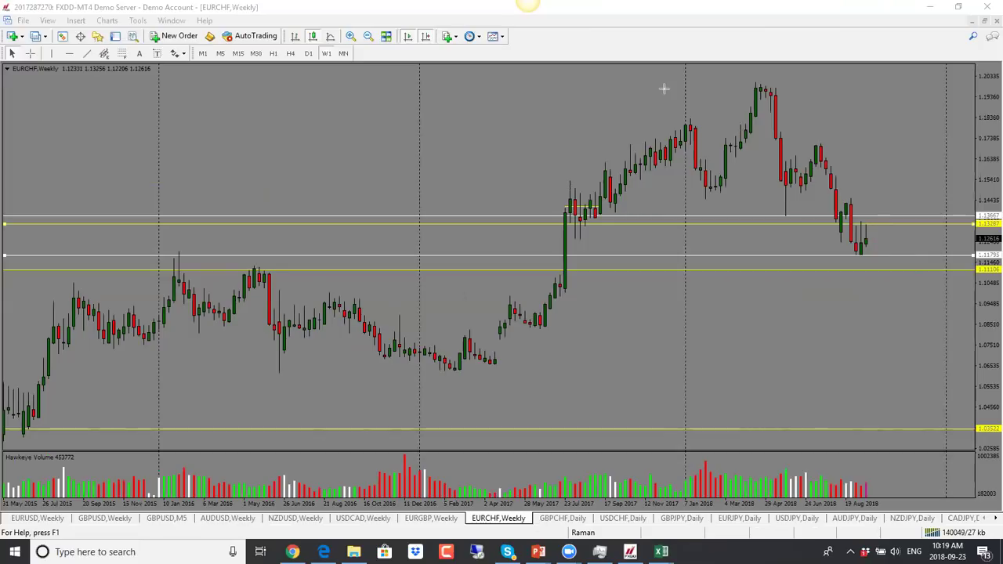
- Show GBPCHF on the weekly timeframe, delete both yellow lines and move the middle white line down to about 1.24705
{"action": "left_click", "coordinate": [553, 530]}
{"action": "left_click", "coordinate": [558, 518]}
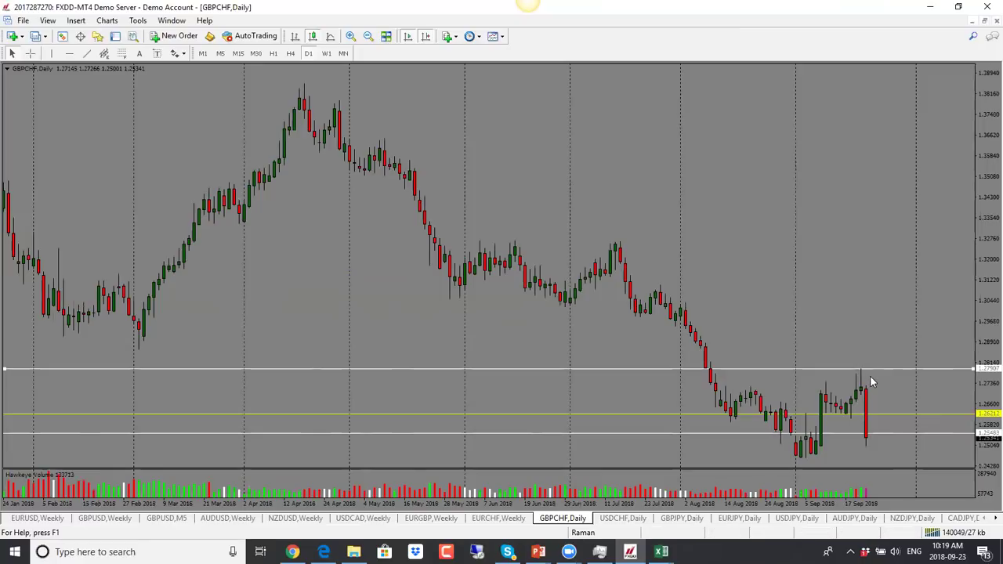
{"action": "left_click", "coordinate": [324, 56]}
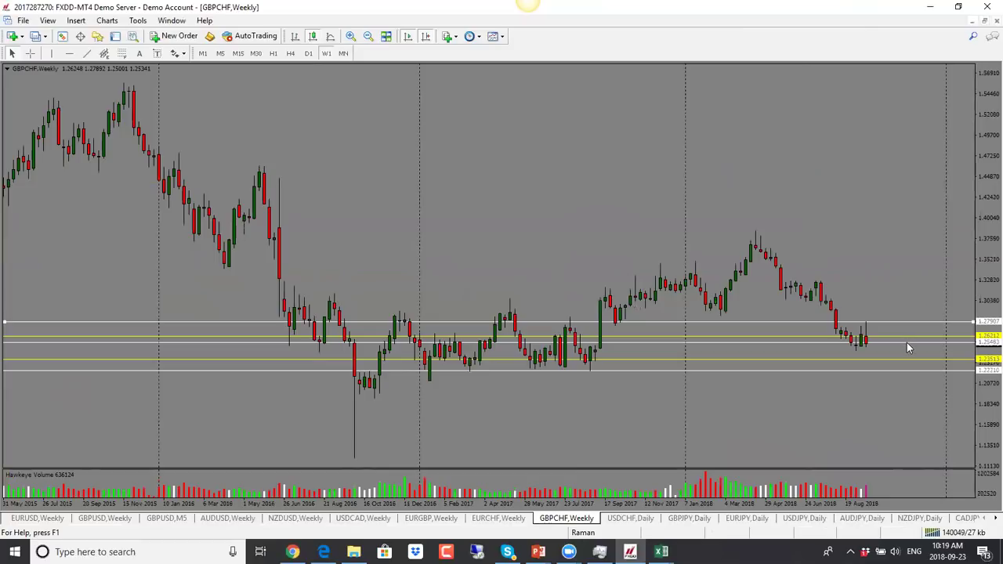
{"action": "left_click_drag", "start_coordinate": [907, 343], "coordinate": [909, 349]}
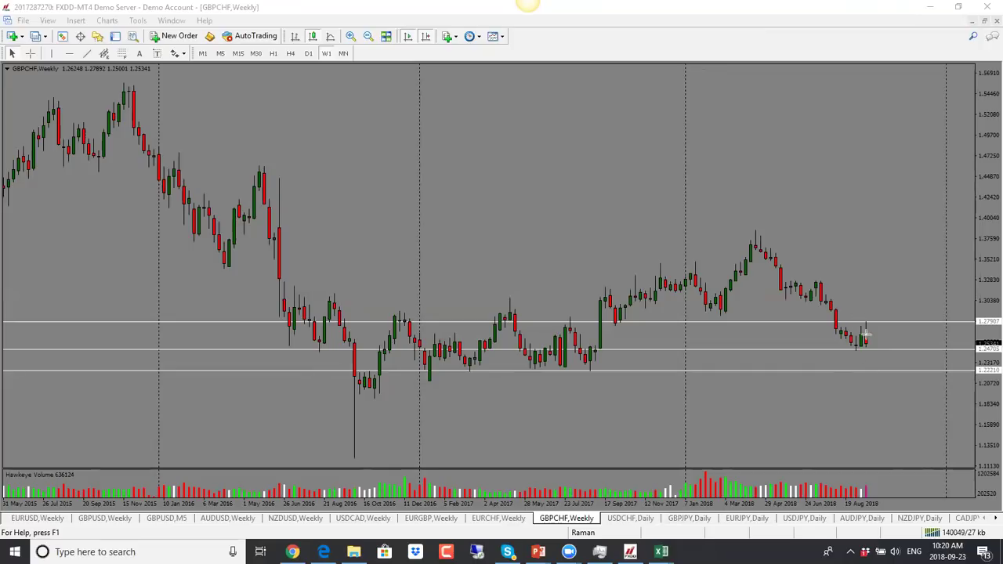
- Sketch temporary marks along GBPCHF's middle white line and from it down to the lower white line
{"action": "left_click_drag", "start_coordinate": [849, 348], "coordinate": [976, 347]}
{"action": "left_click_drag", "start_coordinate": [876, 348], "coordinate": [885, 371]}
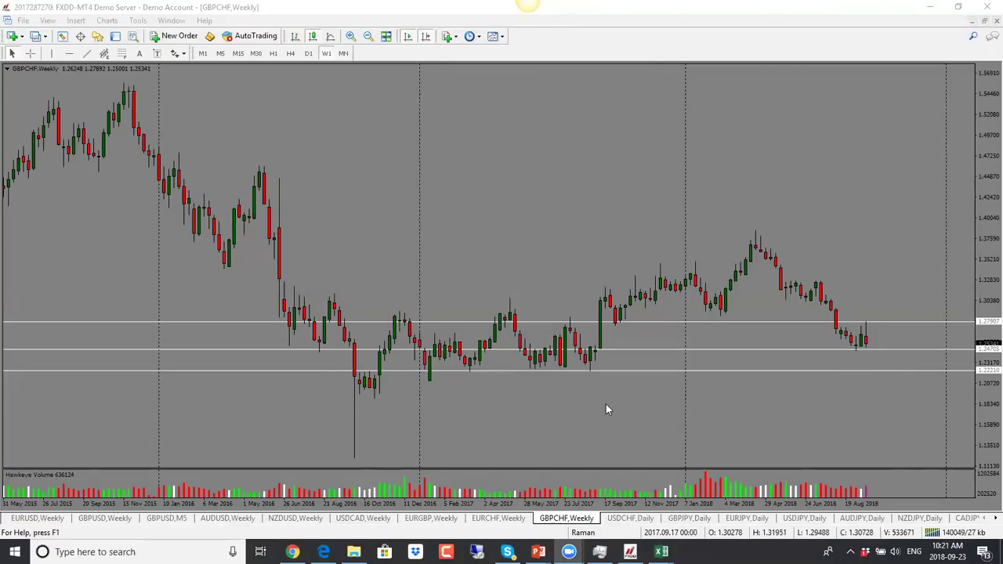
- Show USDCHF on the weekly timeframe, move the 0.96250 yellow line to about 0.94247 and the 0.96939 yellow line to about 0.96361
{"action": "left_click", "coordinate": [630, 518]}
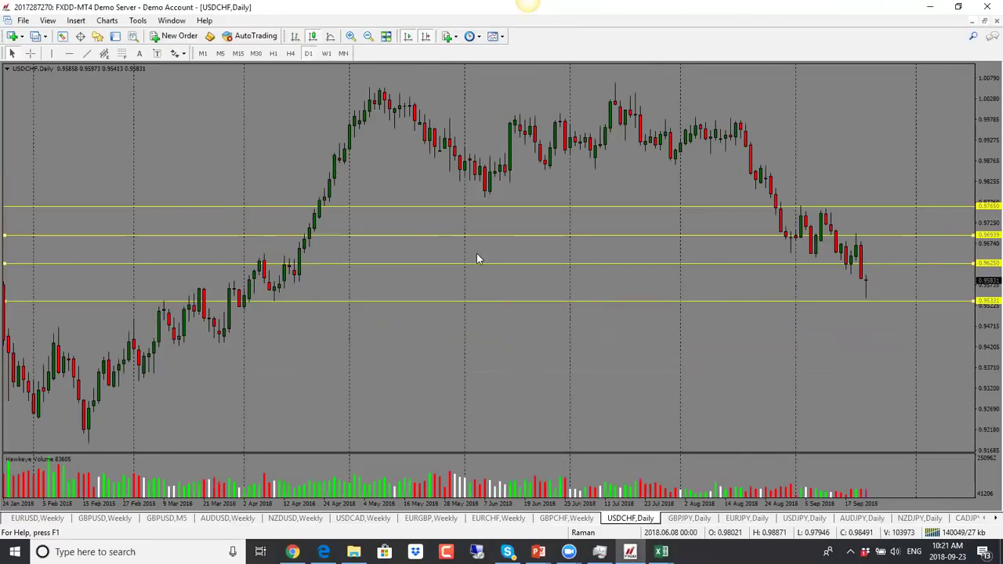
{"action": "left_click", "coordinate": [321, 57]}
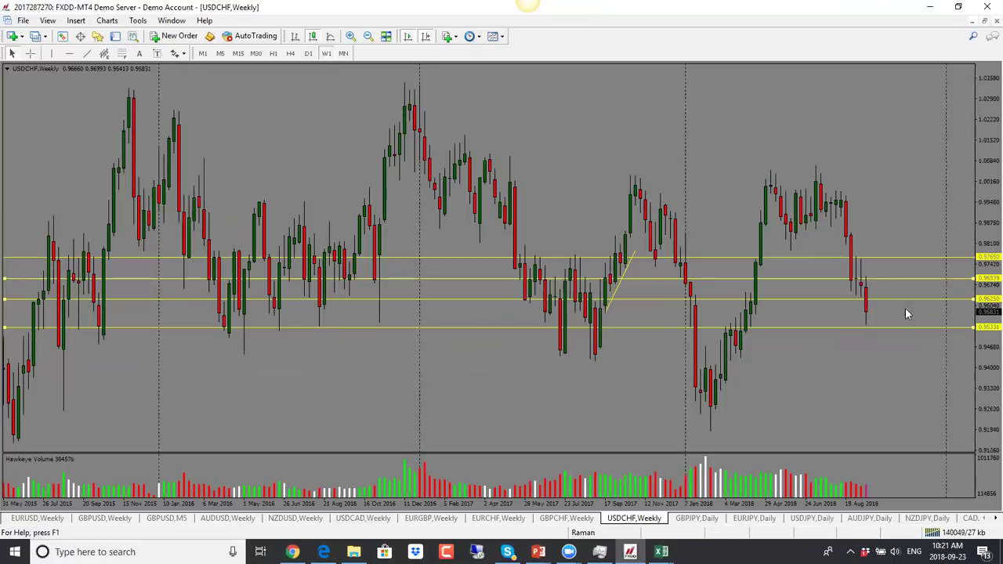
{"action": "left_click_drag", "start_coordinate": [901, 299], "coordinate": [918, 408]}
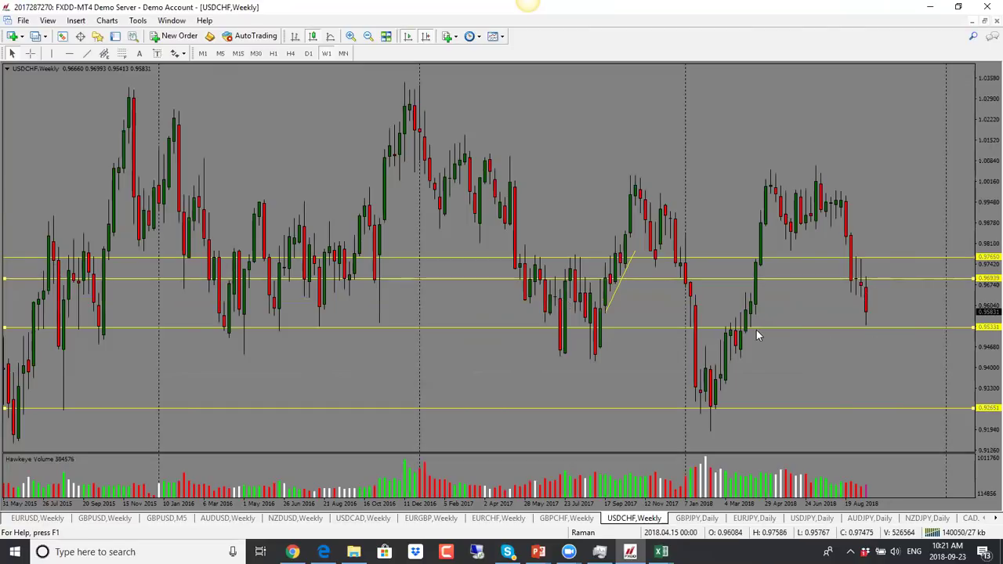
{"action": "left_click_drag", "start_coordinate": [925, 408], "coordinate": [921, 361]}
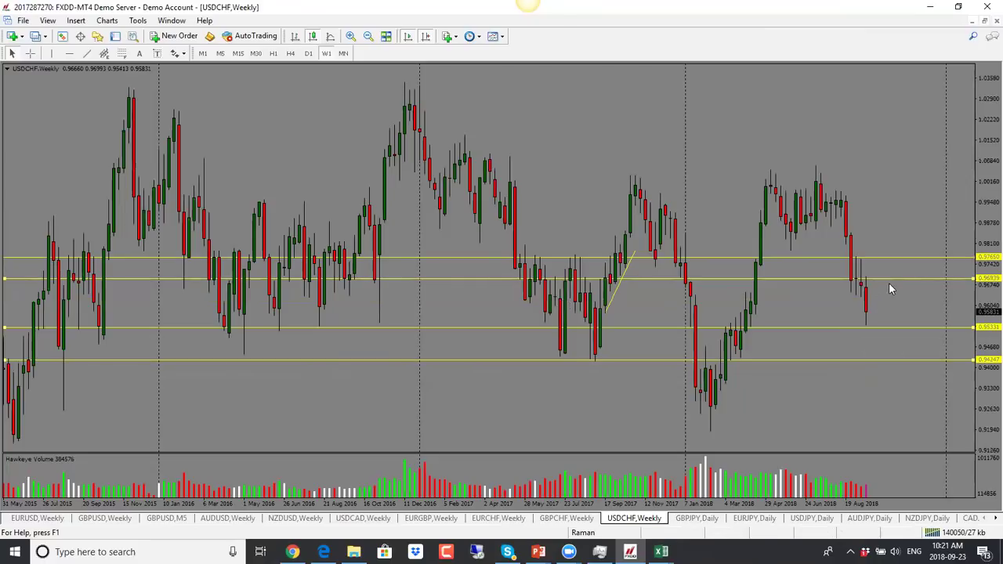
{"action": "left_click_drag", "start_coordinate": [891, 280], "coordinate": [889, 297]}
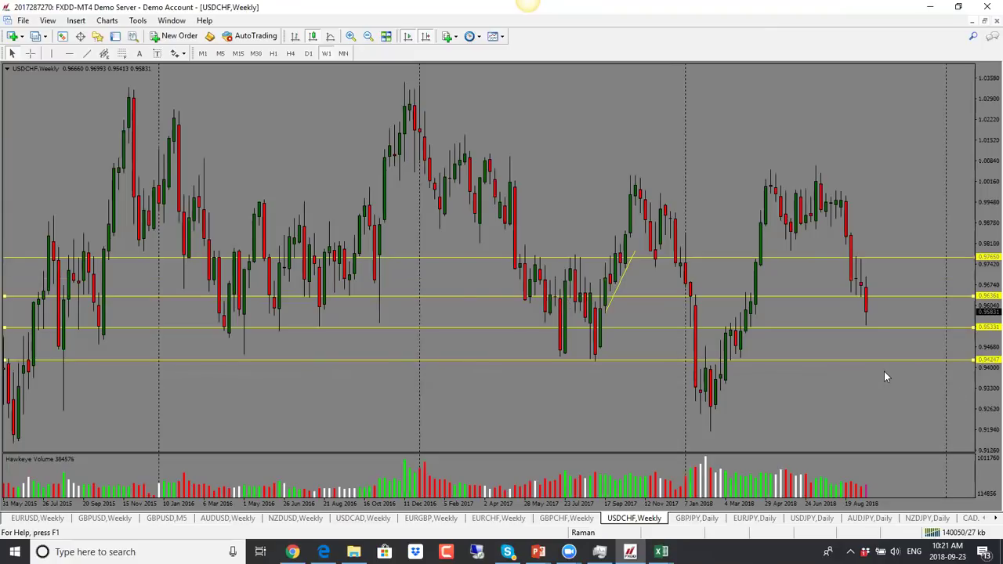
- Show GBPJPY on the weekly timeframe, clear the surplus clustered lines, and place white lines at about 142.57 and 149.56
{"action": "left_click", "coordinate": [703, 519]}
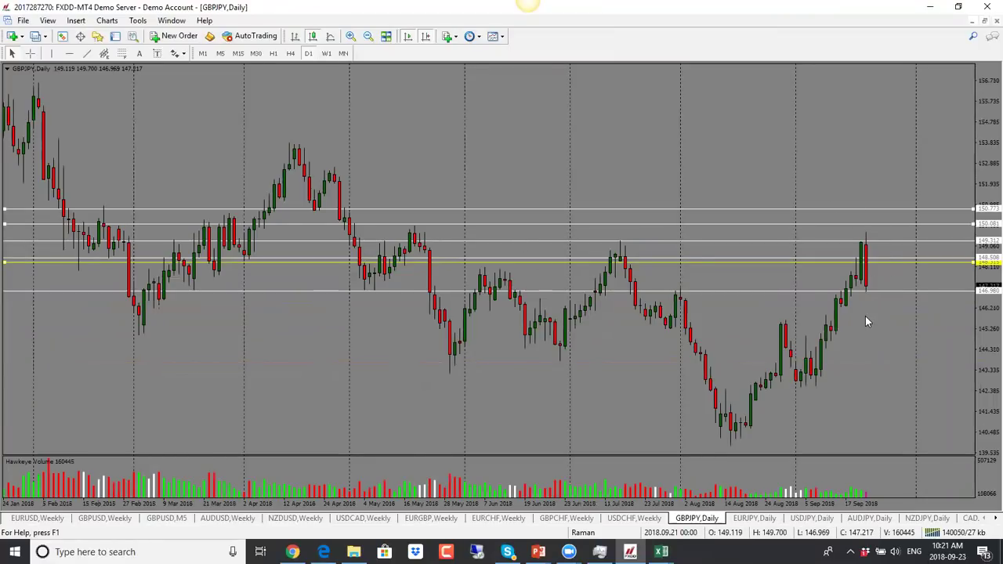
{"action": "left_click", "coordinate": [327, 53]}
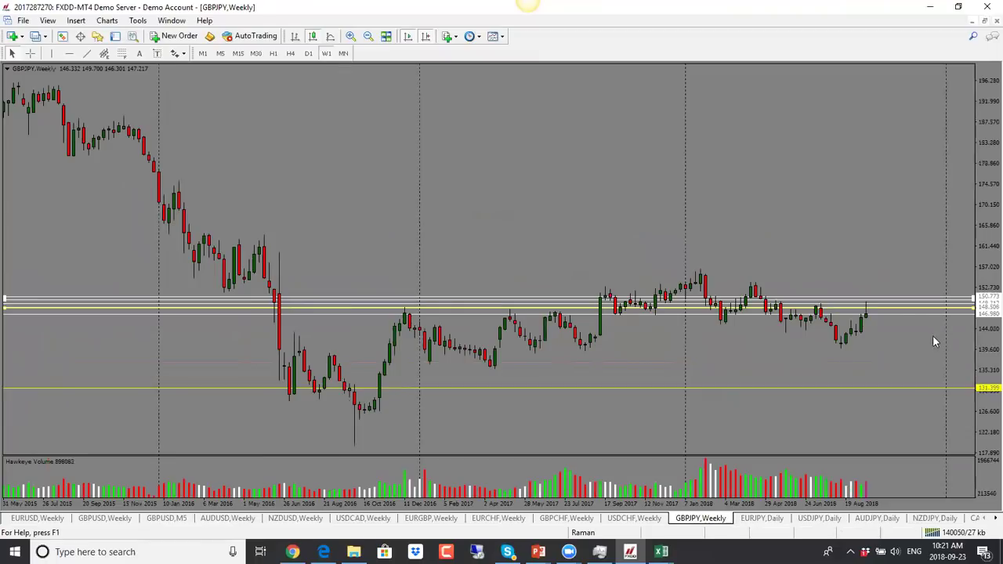
{"action": "left_click_drag", "start_coordinate": [922, 308], "coordinate": [926, 335]}
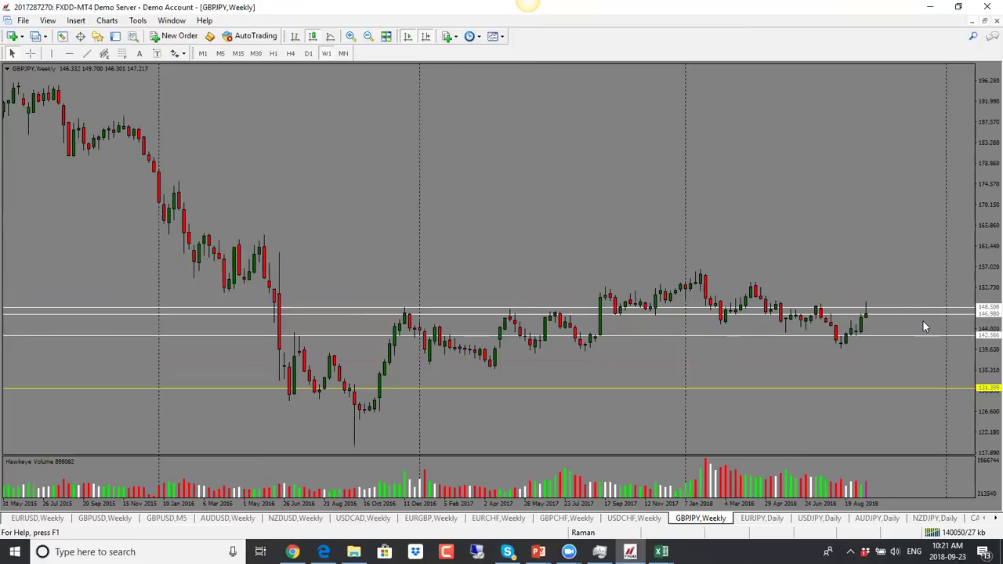
{"action": "left_click_drag", "start_coordinate": [920, 311], "coordinate": [919, 303]}
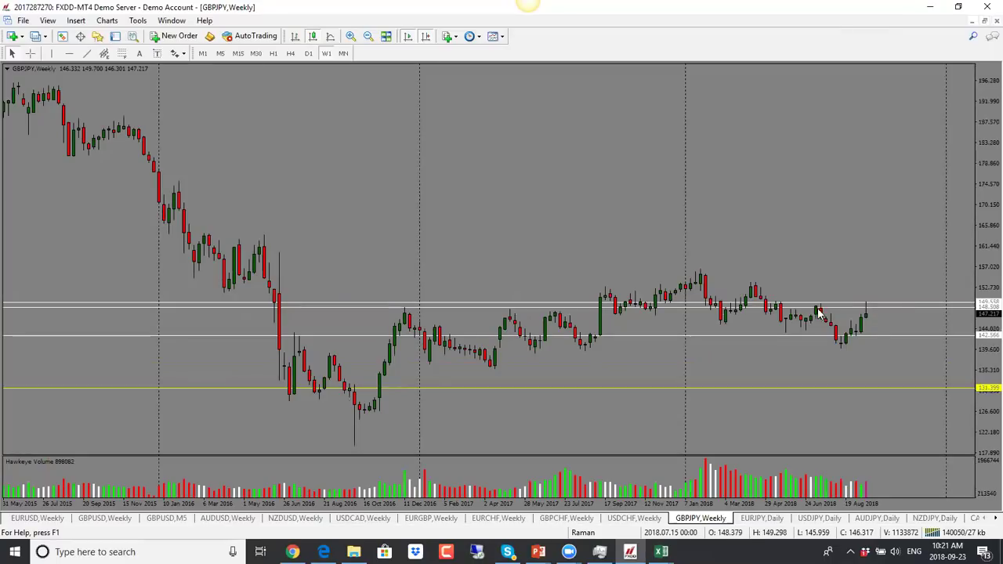
- Drag the 148.506 white line on the GBPJPY weekly chart clear of the others and delete it
{"action": "left_click_drag", "start_coordinate": [883, 307], "coordinate": [888, 329]}
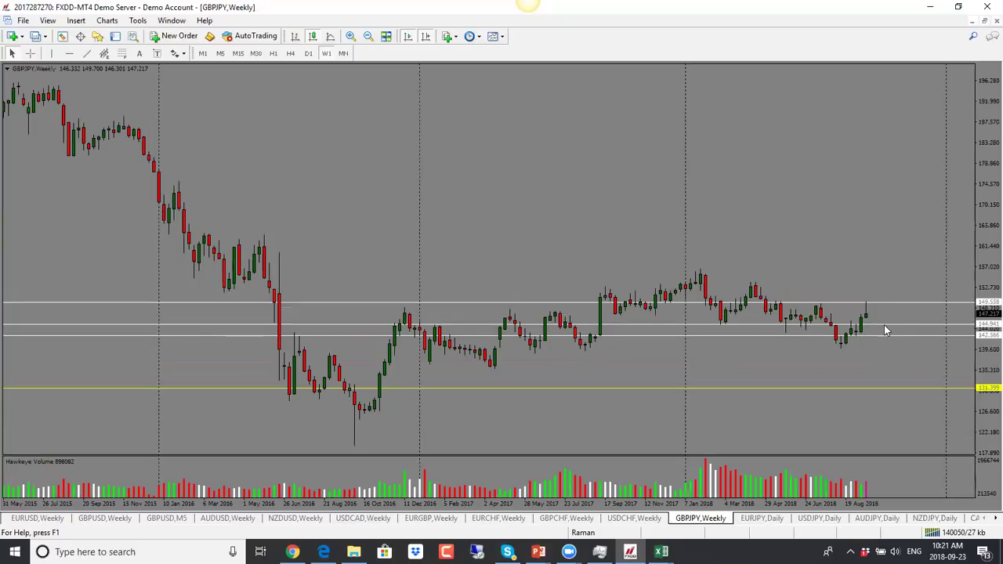
{"action": "left_click_drag", "start_coordinate": [885, 330], "coordinate": [898, 387]}
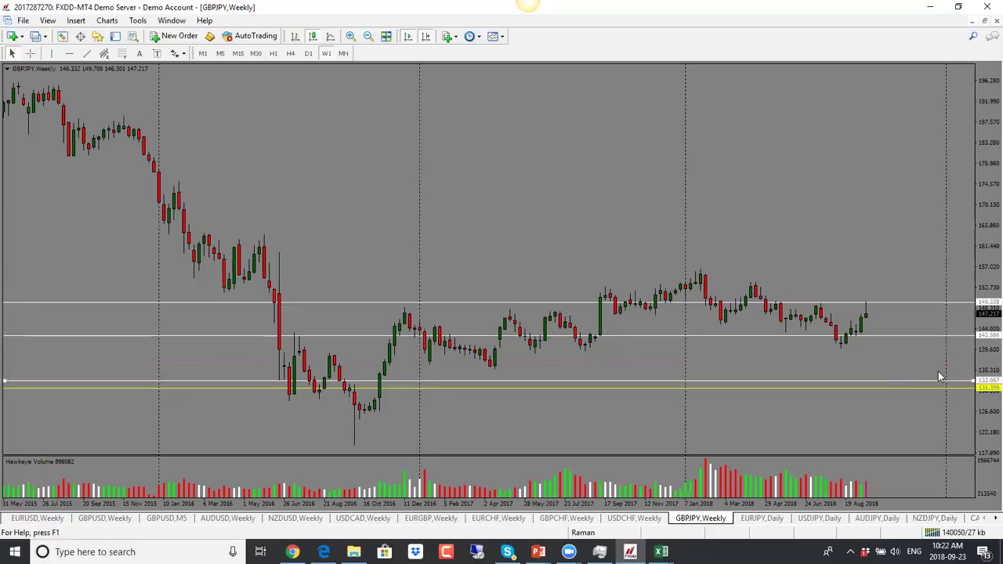
{"action": "key", "text": "Delete"}
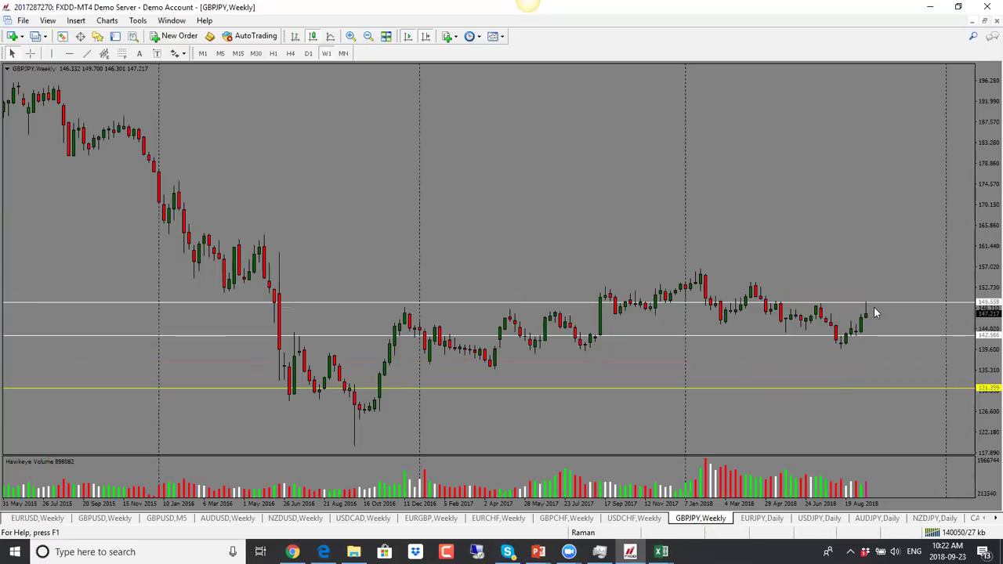
- Show EURJPY on the weekly timeframe and move its white line above the upper yellow line, to about 134.62
{"action": "left_click", "coordinate": [764, 518]}
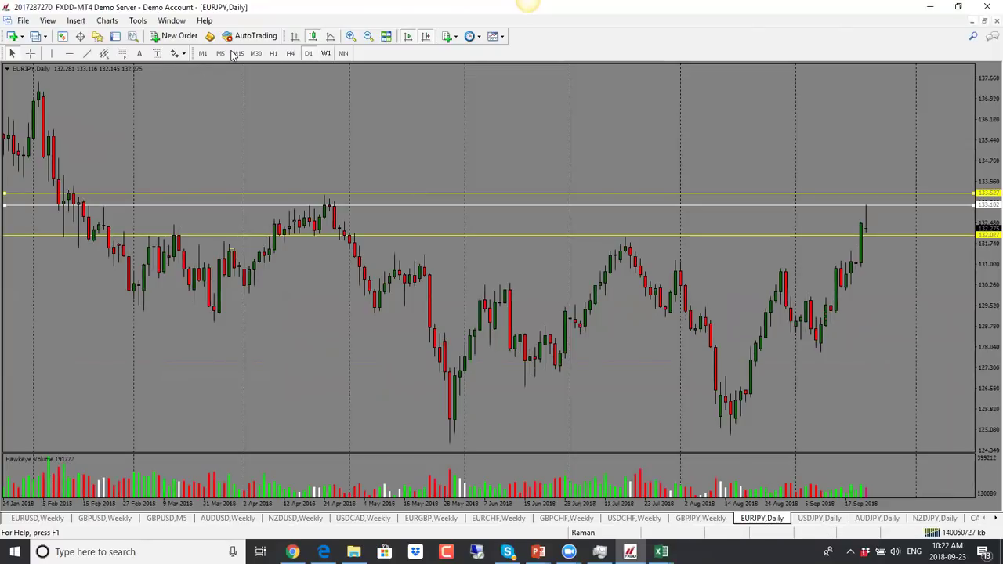
{"action": "left_click", "coordinate": [326, 54]}
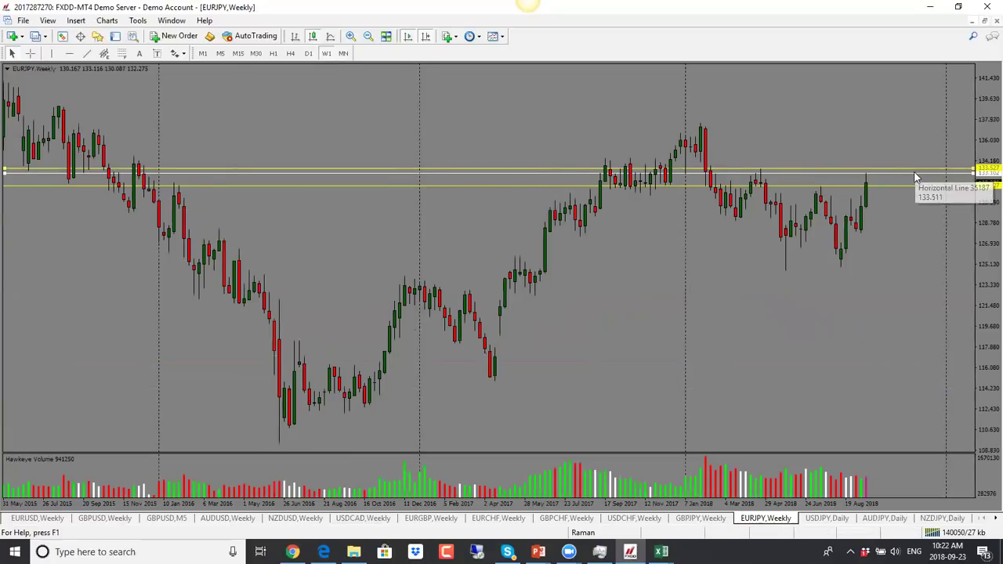
{"action": "left_click_drag", "start_coordinate": [914, 167], "coordinate": [918, 160]}
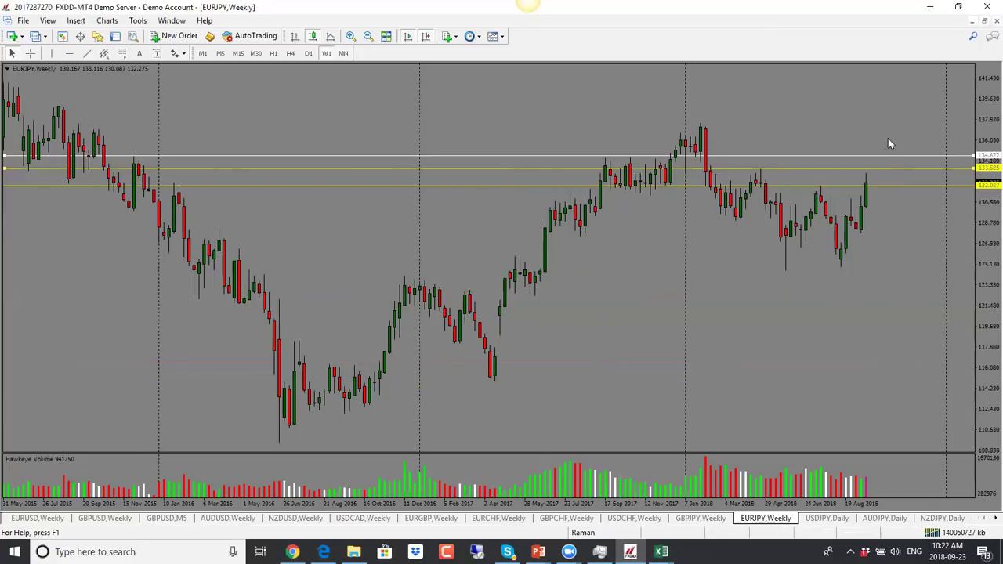
- Show USDJPY on the weekly timeframe, raise the yellow line to about 114.53 and lower the 112.147 white line to about 110.27
{"action": "left_click", "coordinate": [827, 518]}
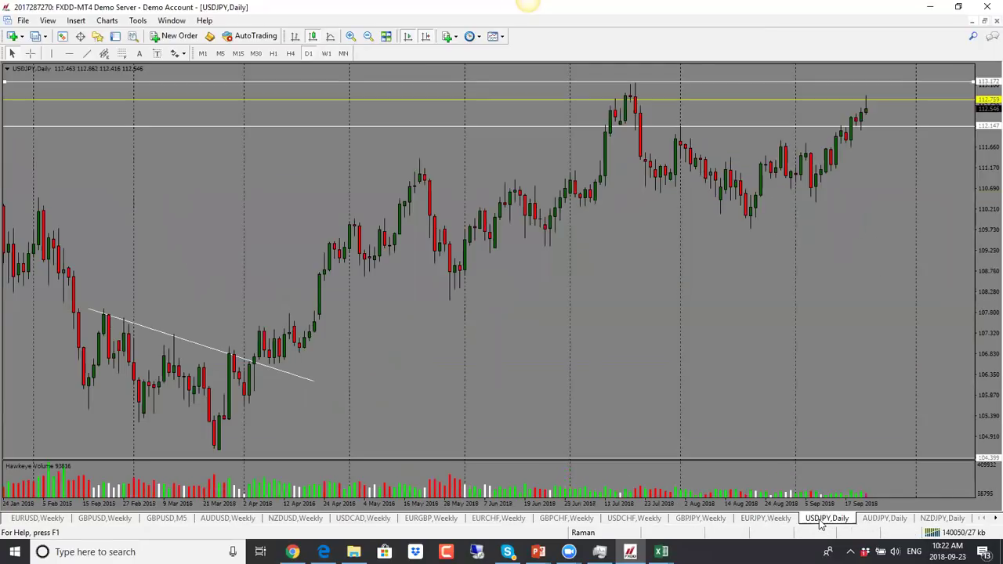
{"action": "left_click", "coordinate": [329, 57]}
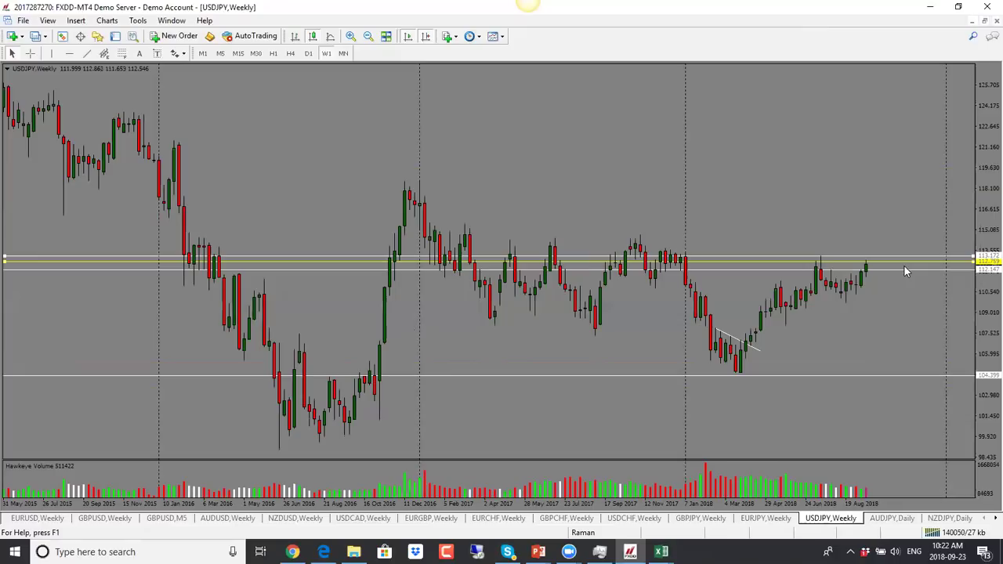
{"action": "left_click_drag", "start_coordinate": [904, 263], "coordinate": [902, 247]}
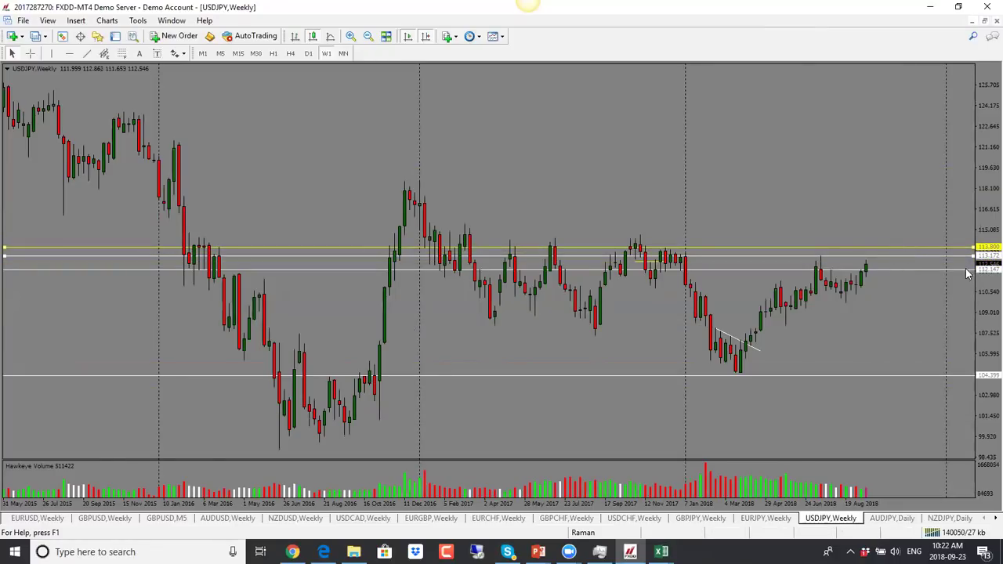
{"action": "left_click_drag", "start_coordinate": [965, 271], "coordinate": [970, 296]}
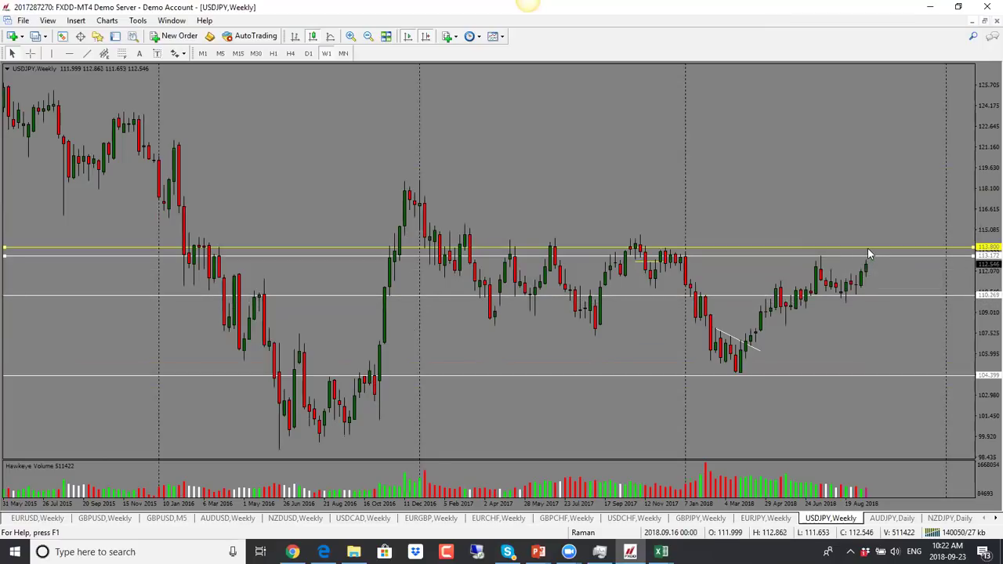
{"action": "left_click_drag", "start_coordinate": [868, 254], "coordinate": [867, 243]}
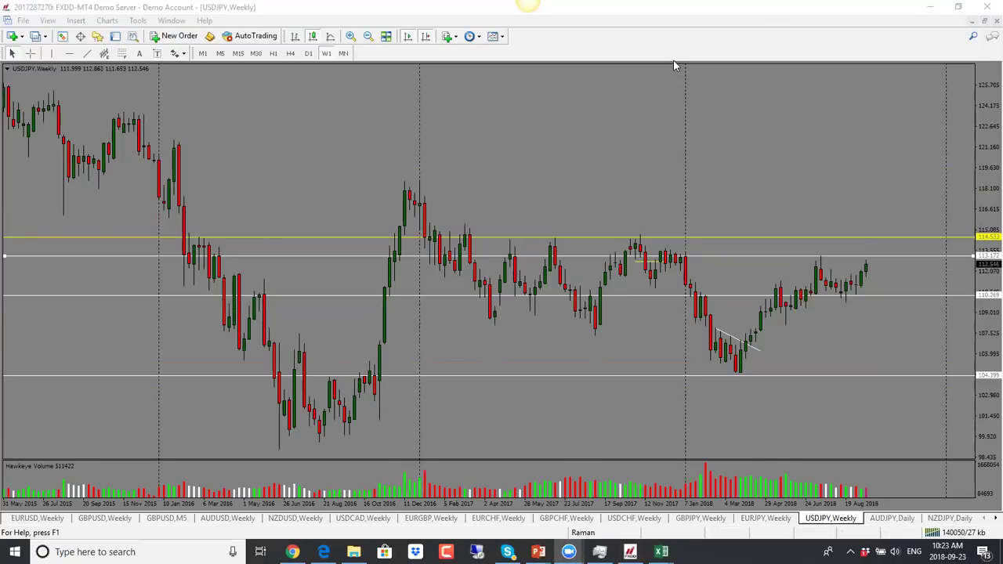
{"action": "left_click_drag", "start_coordinate": [868, 266], "coordinate": [876, 267]}
- Show AUDJPY on the weekly timeframe, move the 81.629 white line up to about 83.89 and delete the yellow line
{"action": "left_click", "coordinate": [996, 519]}
{"action": "left_click", "coordinate": [996, 519]}
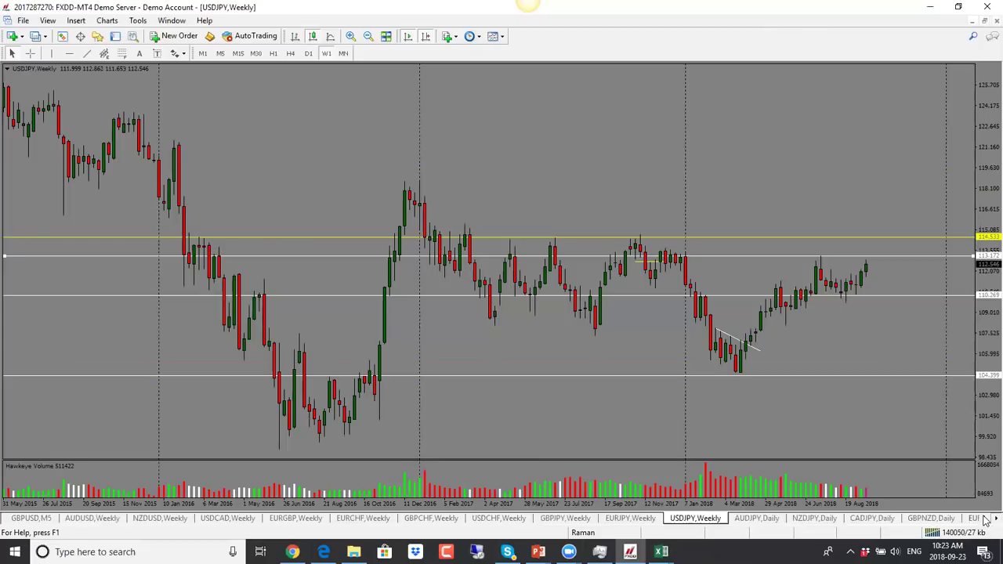
{"action": "left_click", "coordinate": [995, 519]}
{"action": "left_click", "coordinate": [995, 518]}
{"action": "left_click", "coordinate": [649, 518]}
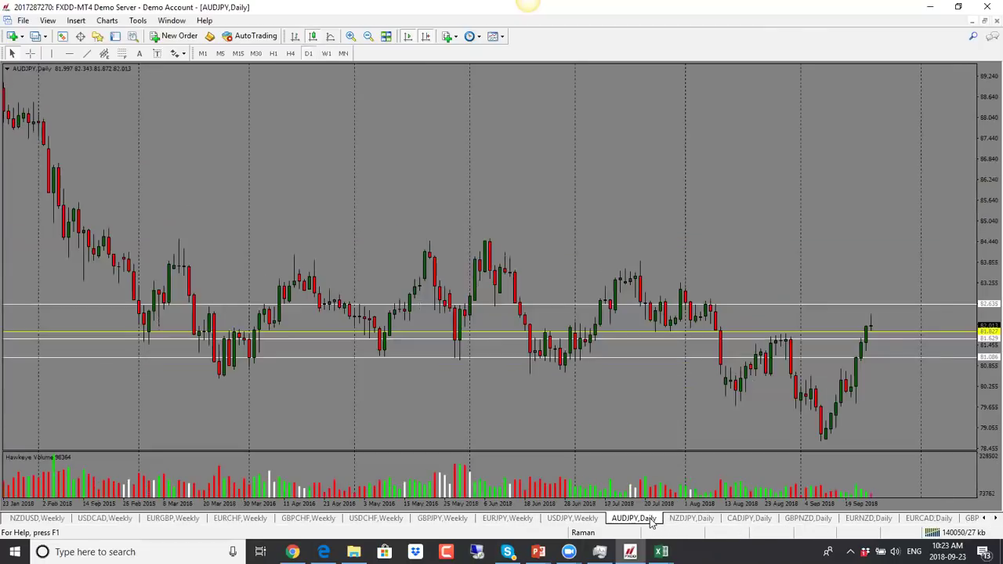
{"action": "left_click", "coordinate": [326, 54]}
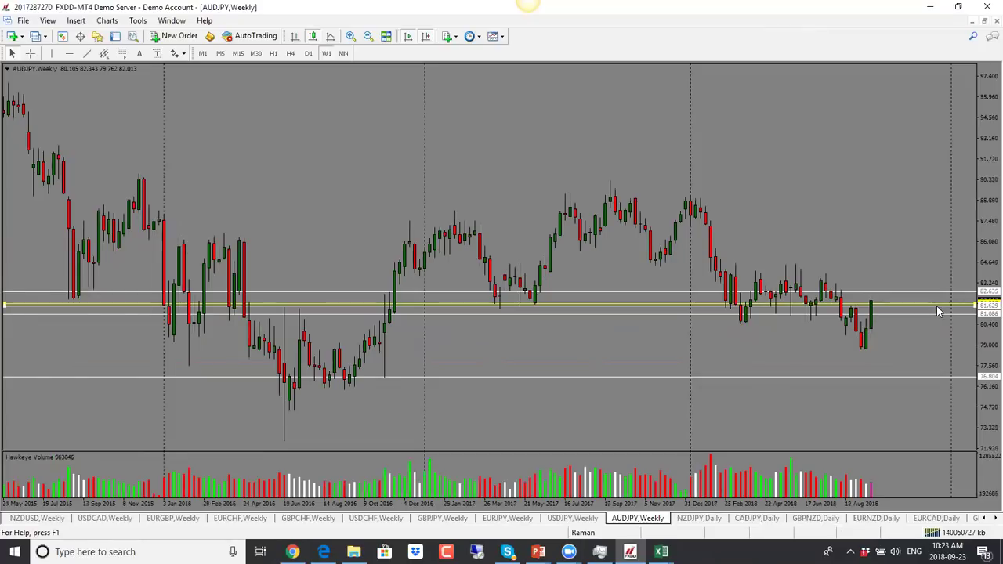
{"action": "left_click_drag", "start_coordinate": [937, 306], "coordinate": [926, 273]}
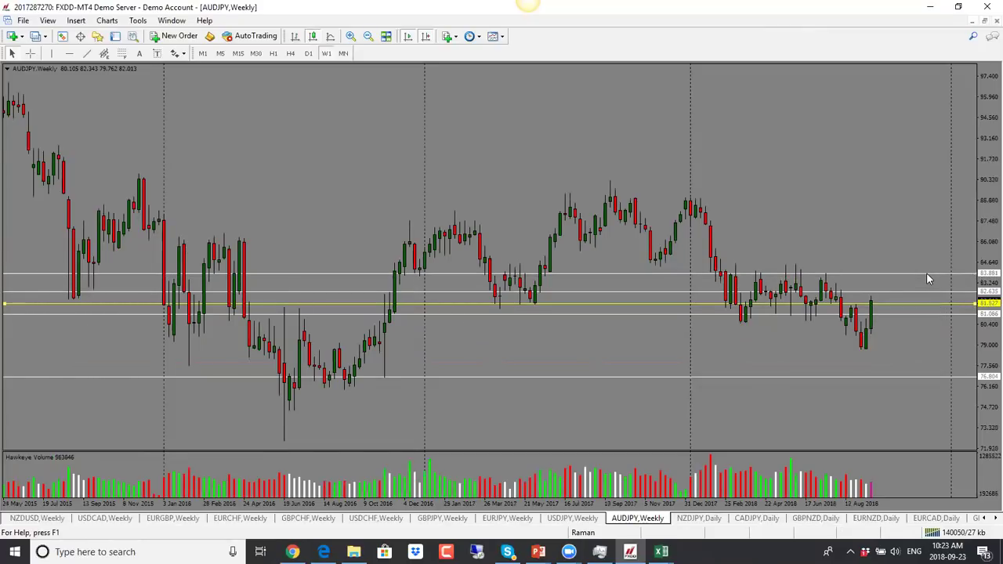
{"action": "key", "text": "Delete"}
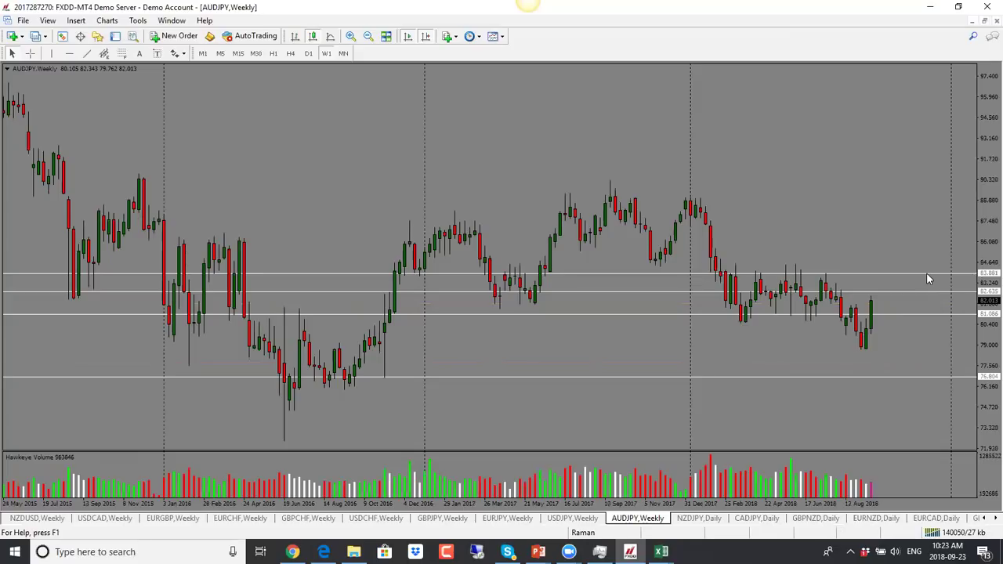
- Show NZDJPY on the weekly timeframe and move its yellow line up above the white lines, to about 76.94
{"action": "left_click", "coordinate": [700, 519]}
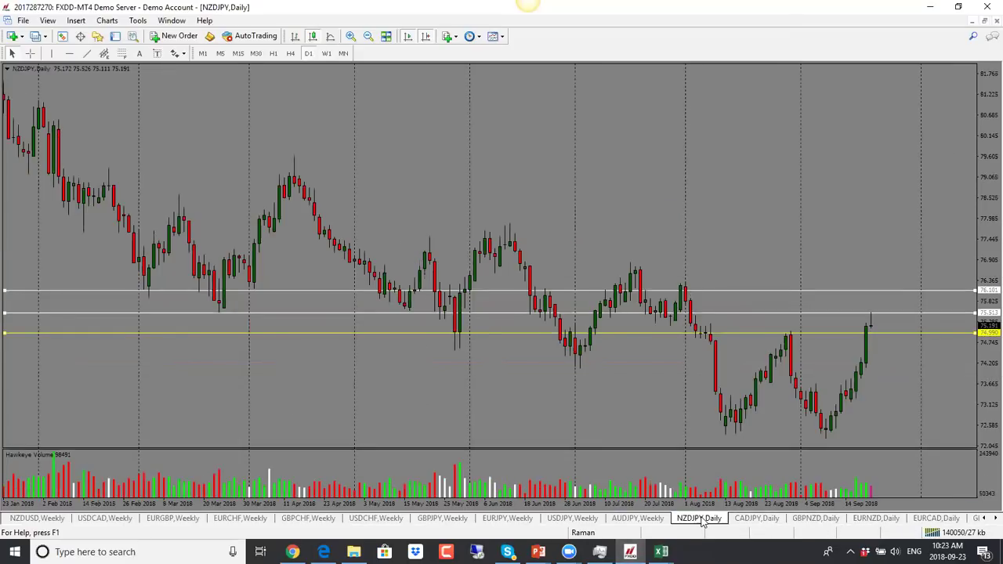
{"action": "left_click", "coordinate": [326, 55]}
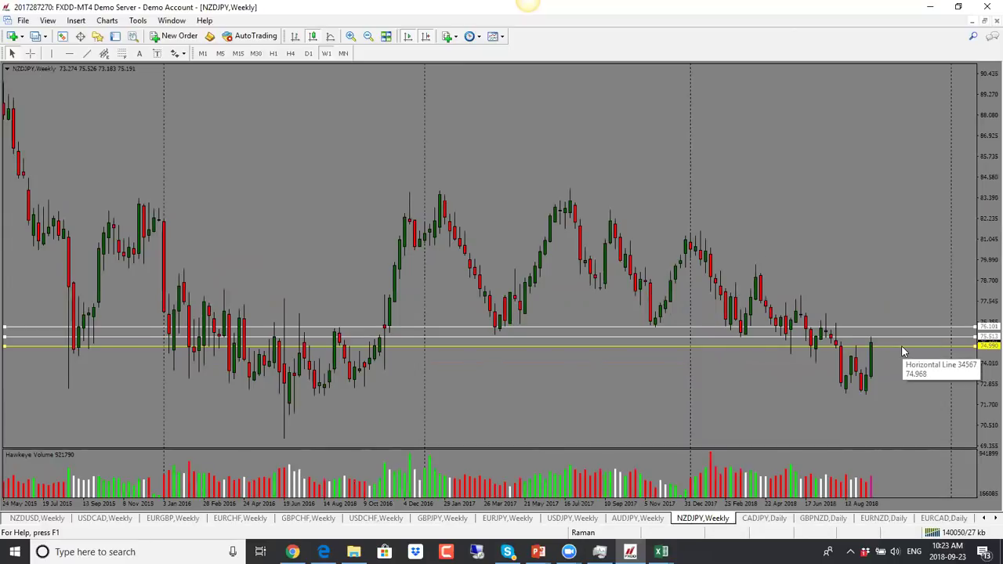
{"action": "left_click_drag", "start_coordinate": [905, 352], "coordinate": [897, 316]}
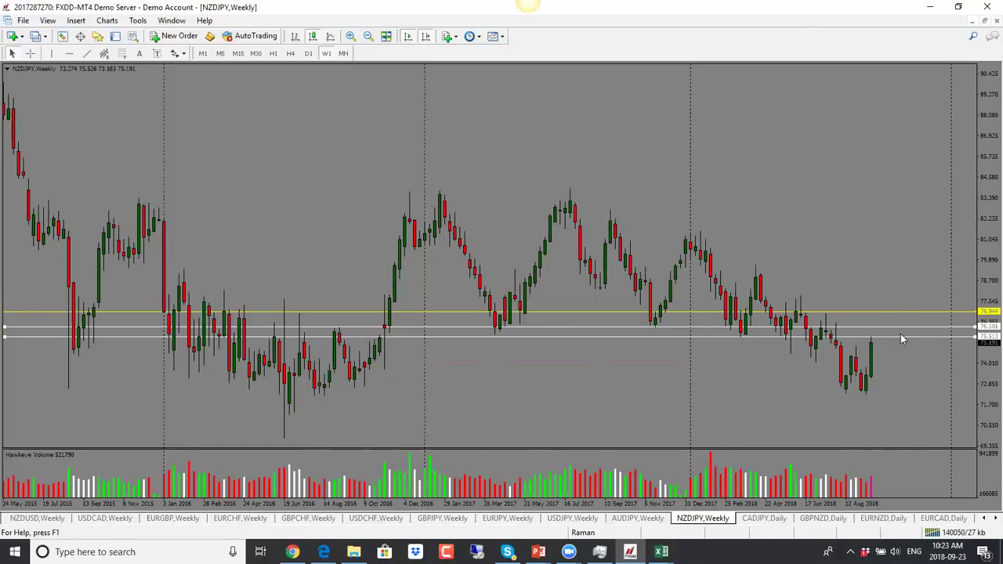
{"action": "mouse_move", "coordinate": [654, 334]}
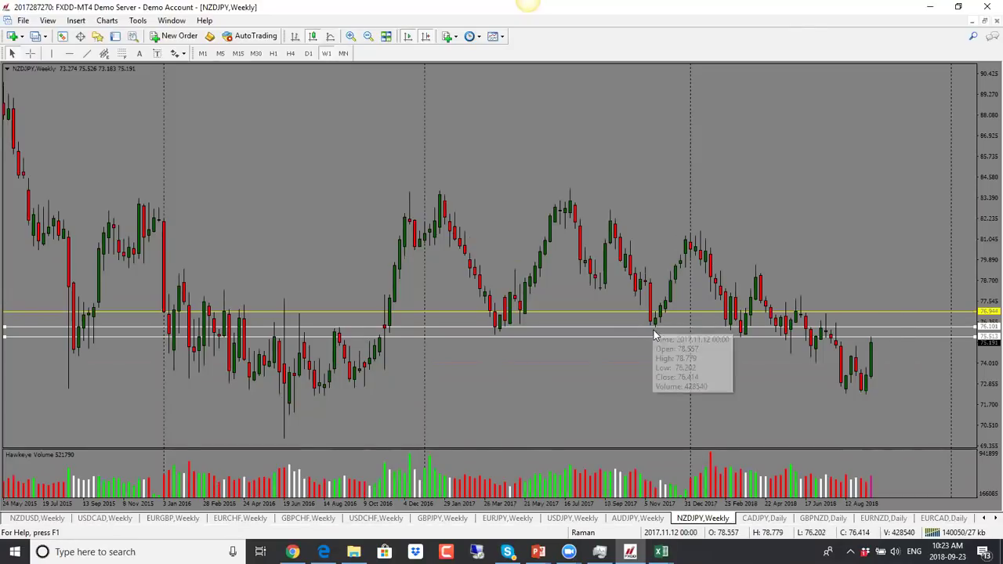
- Raise the upper white line on NZDJPY to about 76.27, check it on the daily timeframe and return to weekly
{"action": "mouse_move", "coordinate": [889, 329]}
{"action": "left_click_drag", "start_coordinate": [889, 329], "coordinate": [840, 328]}
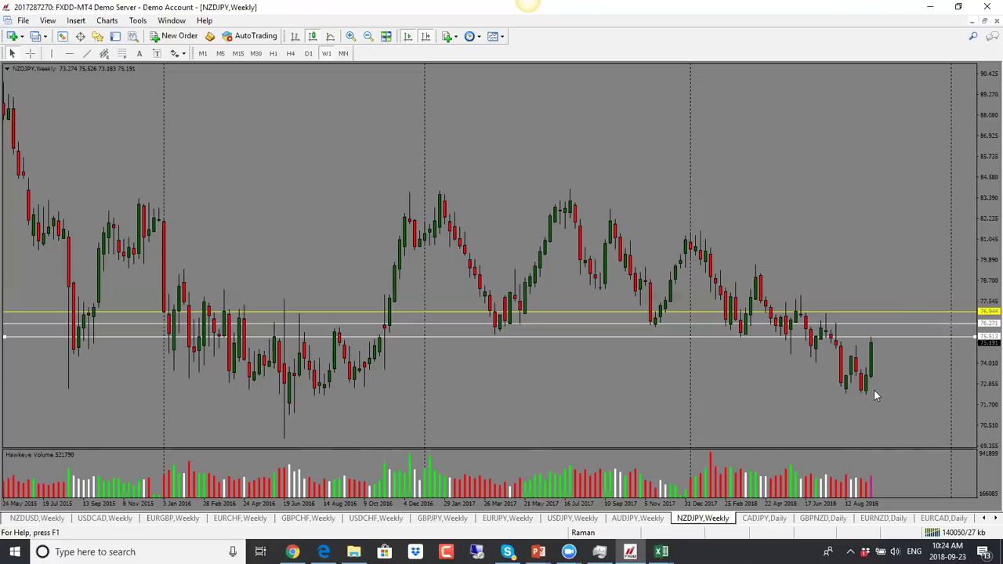
{"action": "left_click", "coordinate": [308, 53]}
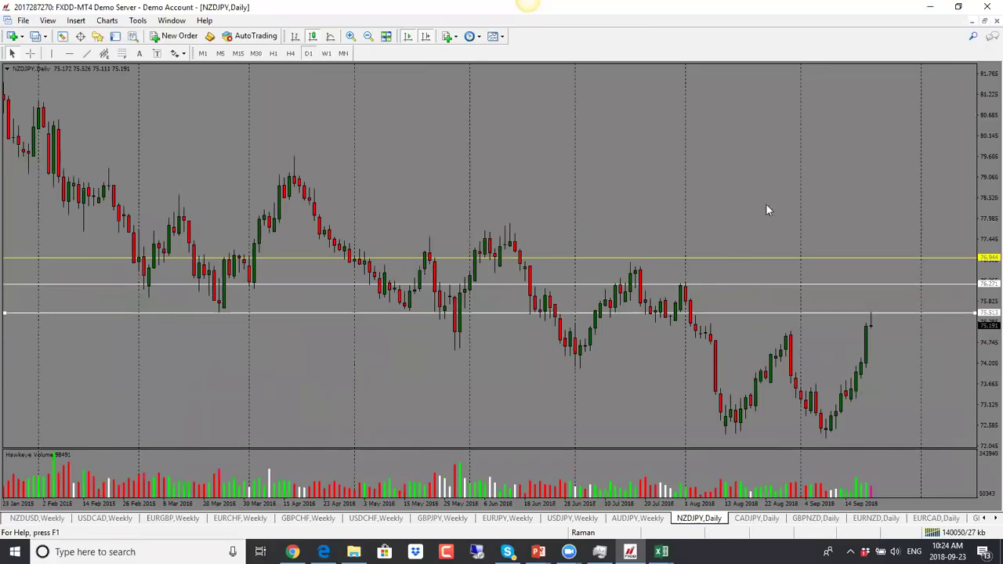
{"action": "left_click", "coordinate": [326, 53]}
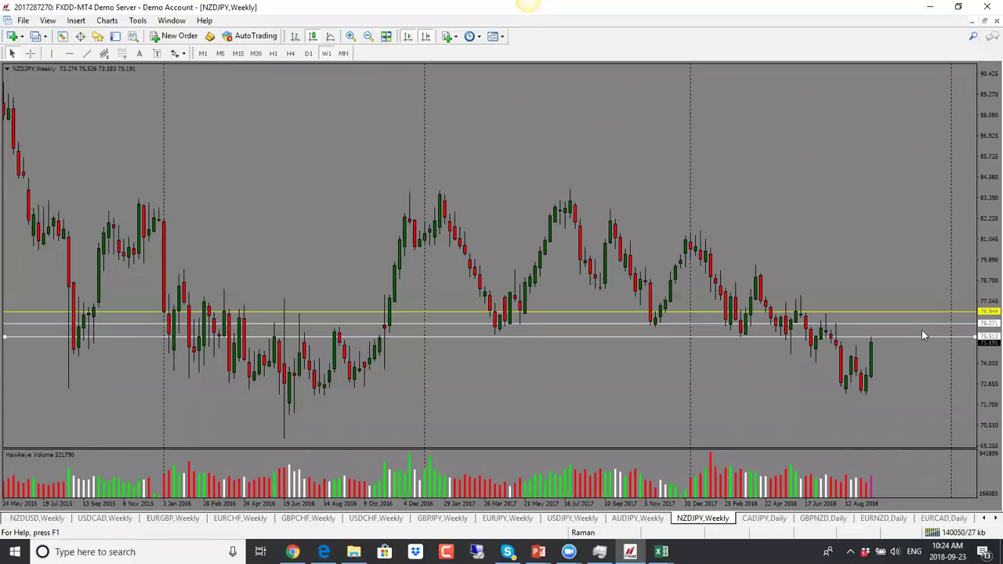
- Show CADJPY on the weekly timeframe, move the 87.003 and lowest lines up to about 88.66 and 87.85, and delete the 87.802 and 87.383 lines
{"action": "left_click", "coordinate": [767, 521]}
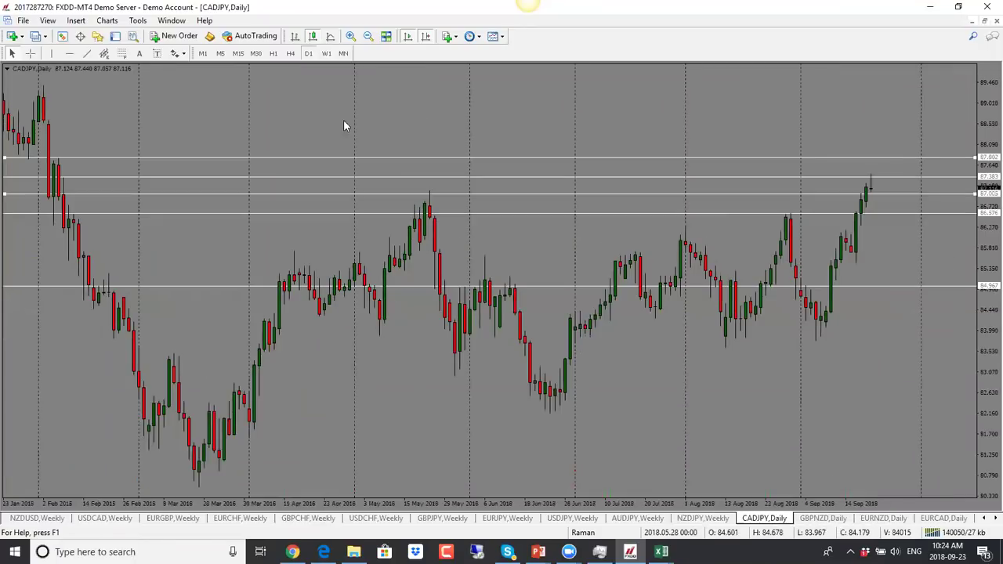
{"action": "left_click", "coordinate": [327, 54]}
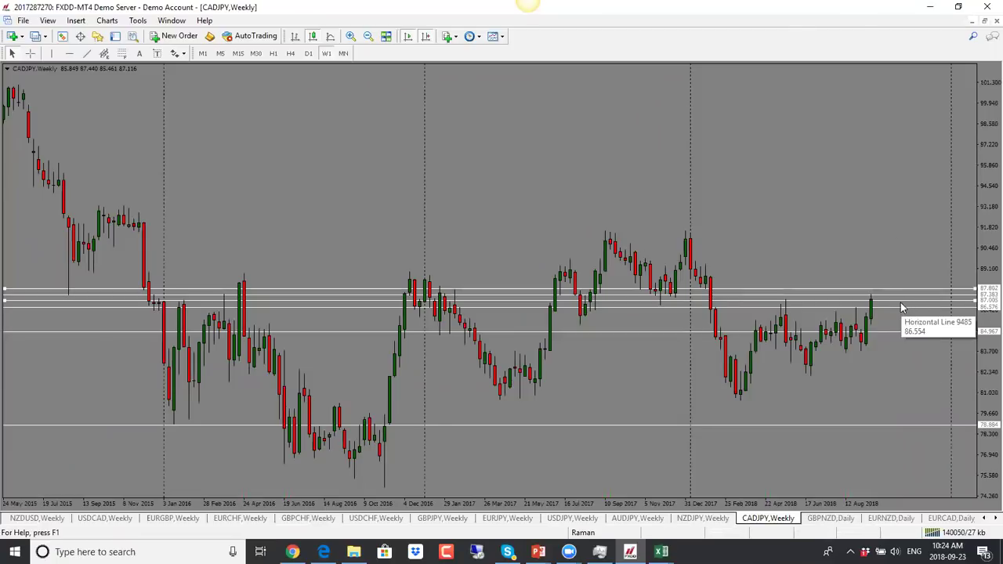
{"action": "left_click_drag", "start_coordinate": [901, 301], "coordinate": [896, 275]}
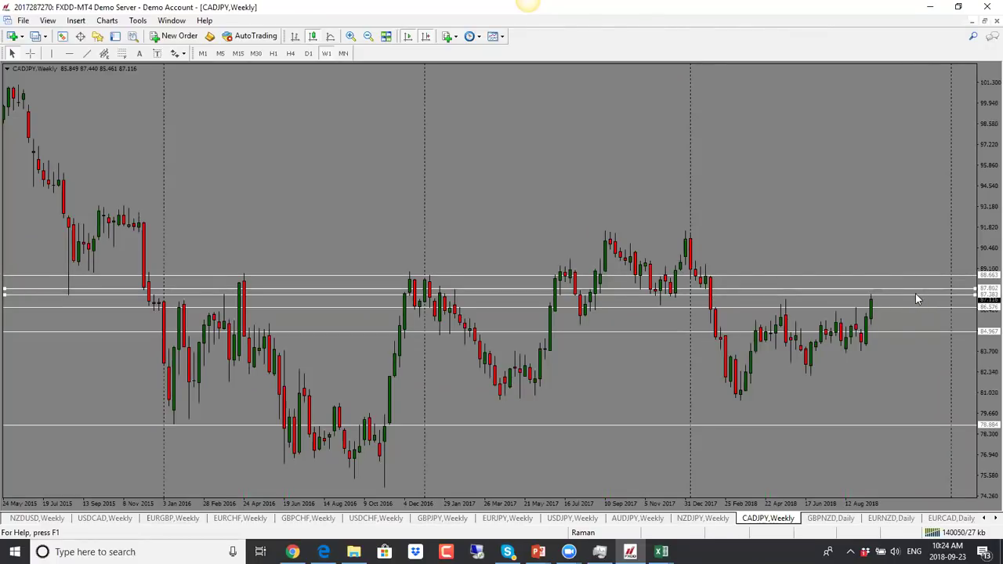
{"action": "key", "text": "Delete"}
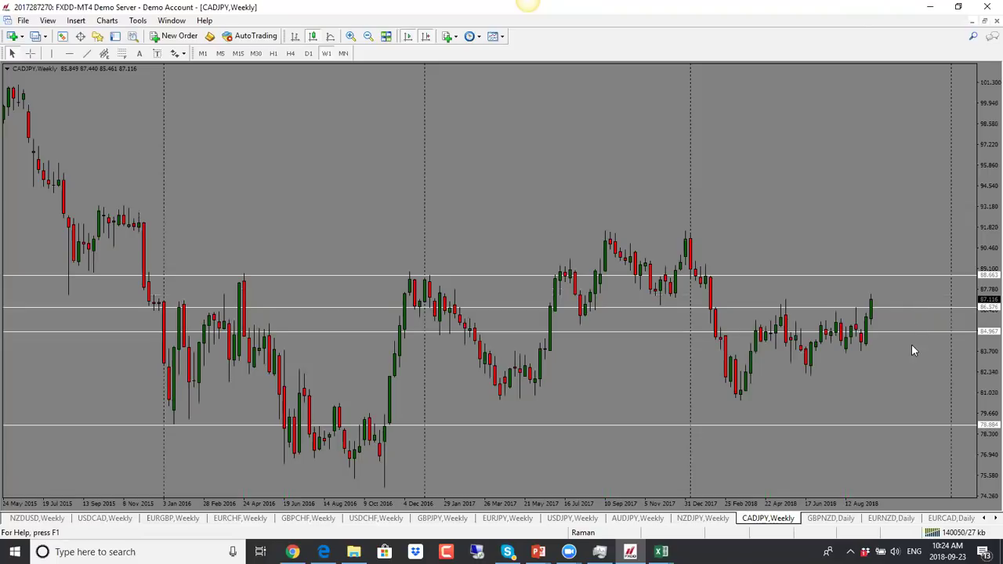
{"action": "left_click_drag", "start_coordinate": [916, 426], "coordinate": [906, 291]}
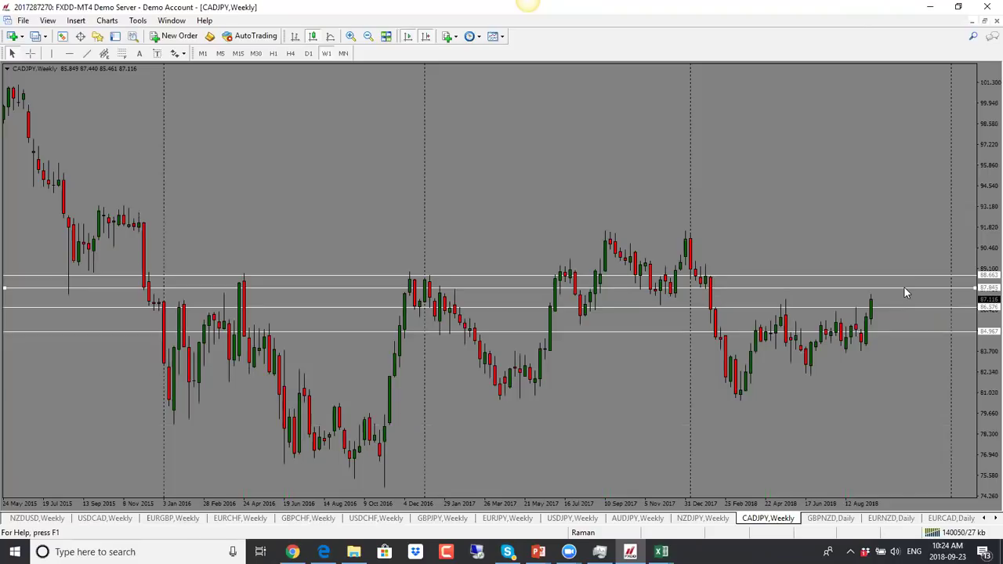
- Skip the remaining cross pairs and show gold (XAUUSD) on the weekly timeframe
{"action": "left_click", "coordinate": [829, 519]}
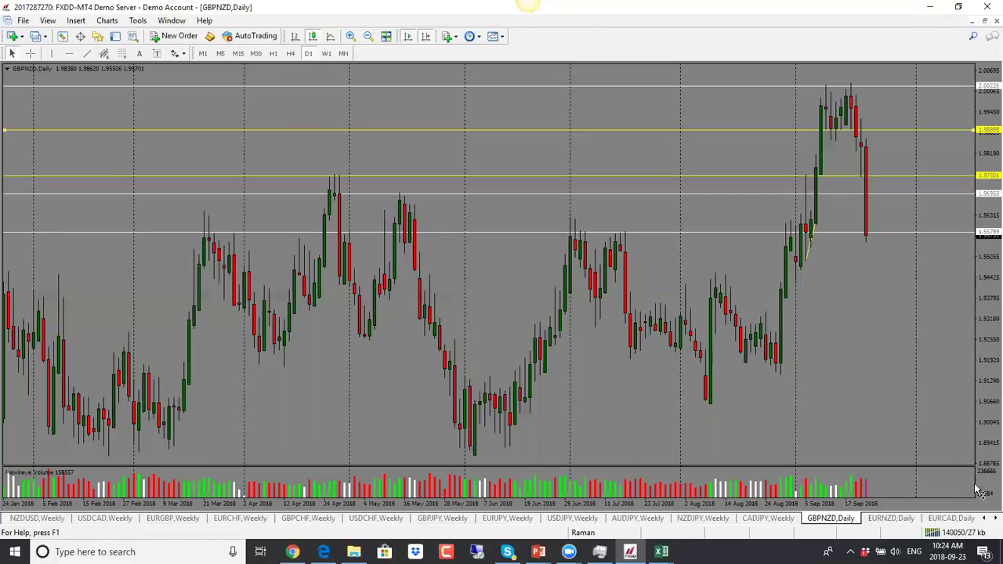
{"action": "left_click", "coordinate": [985, 520]}
{"action": "left_click", "coordinate": [985, 520]}
{"action": "left_click", "coordinate": [985, 520]}
{"action": "left_click", "coordinate": [985, 519]}
{"action": "left_click", "coordinate": [985, 519]}
{"action": "left_click", "coordinate": [985, 519]}
{"action": "left_click", "coordinate": [985, 520]}
{"action": "left_click", "coordinate": [985, 520]}
{"action": "left_click", "coordinate": [985, 519]}
{"action": "left_click", "coordinate": [985, 519]}
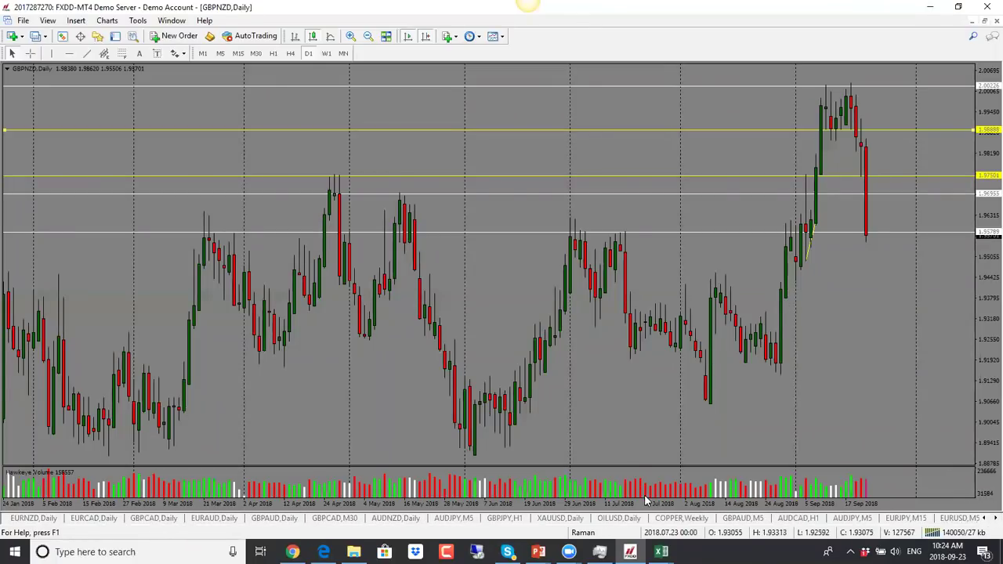
{"action": "left_click", "coordinate": [561, 520]}
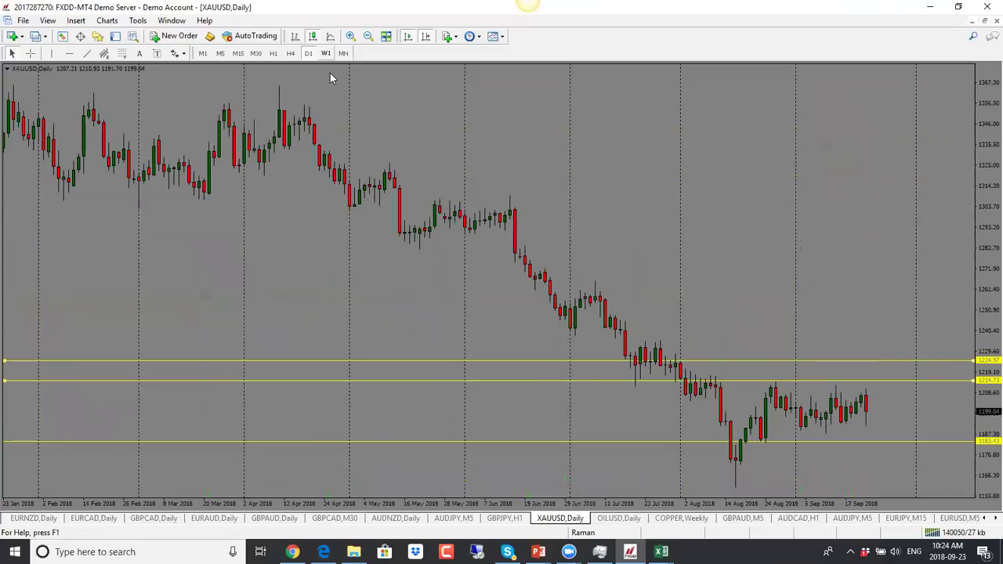
{"action": "left_click", "coordinate": [326, 53]}
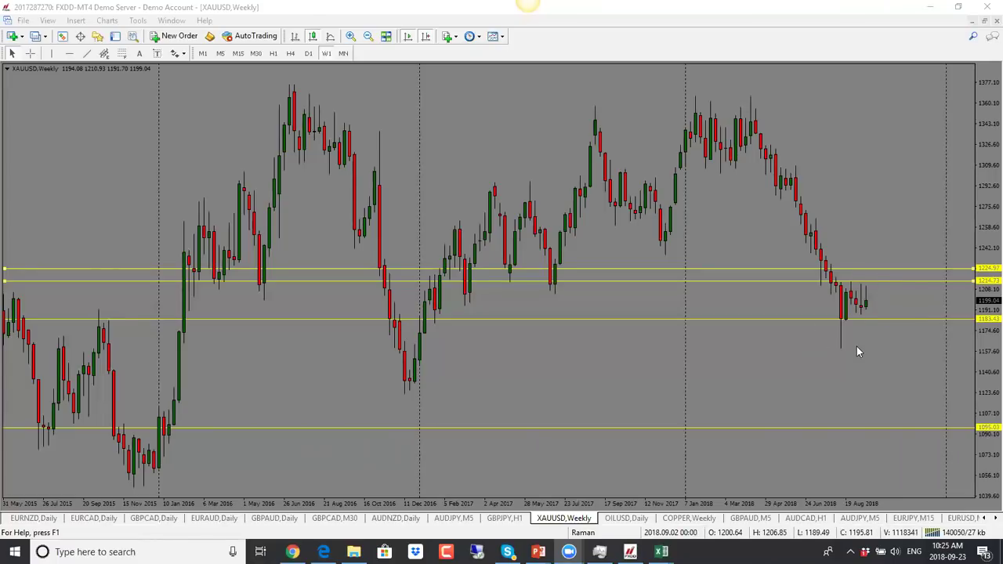
- Show OILUSD on the weekly timeframe, lower its yellow line to about 66.92 and raise the upper white line to about 73.54
{"action": "left_click", "coordinate": [623, 519]}
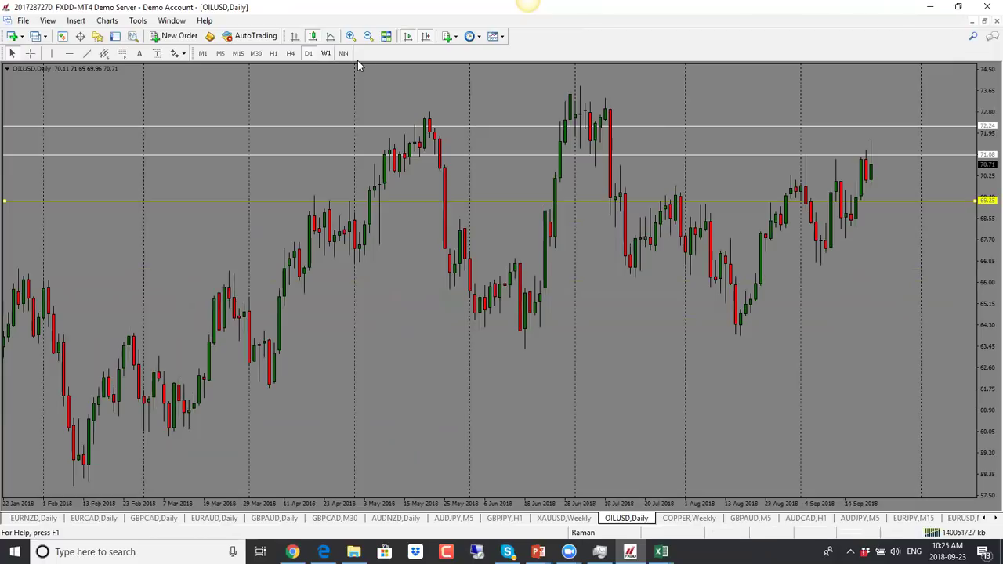
{"action": "left_click", "coordinate": [326, 53]}
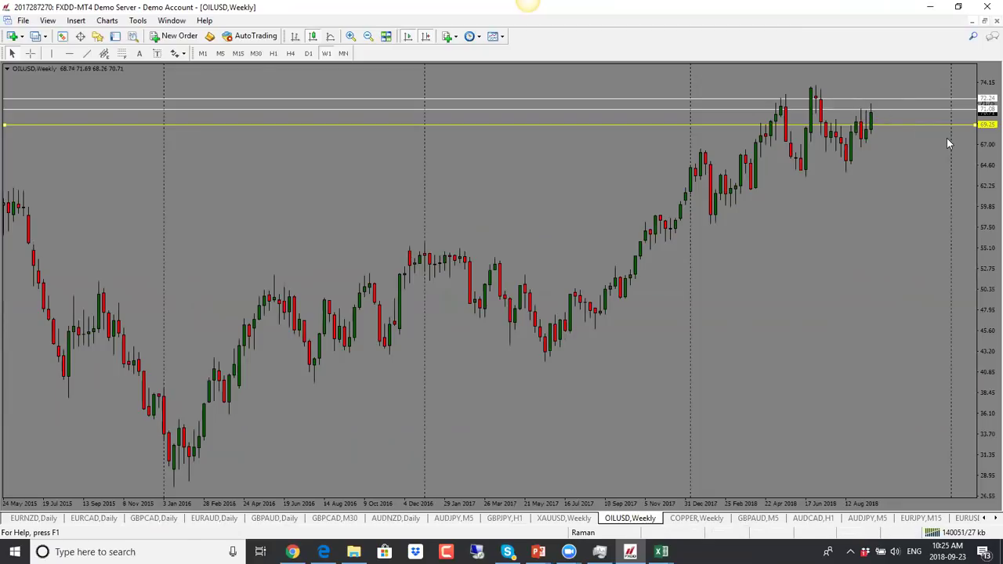
{"action": "left_click_drag", "start_coordinate": [945, 128], "coordinate": [950, 145]}
{"action": "left_click", "coordinate": [888, 137]}
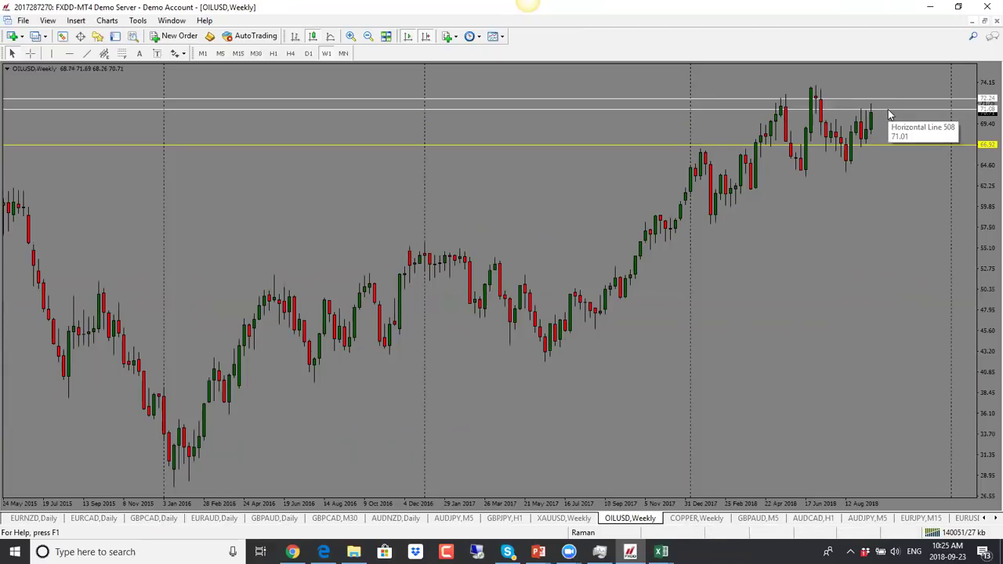
{"action": "left_click_drag", "start_coordinate": [905, 102], "coordinate": [904, 92]}
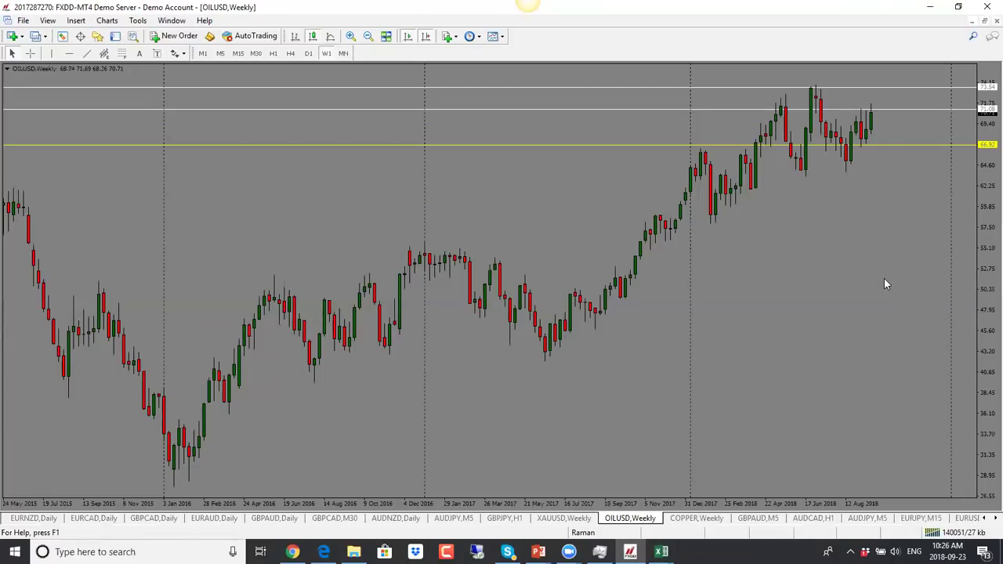
- Show the weekly COPPER chart and move the upper yellow line to about 2.853 and the lower one above it to about 2.955
{"action": "left_click", "coordinate": [704, 518]}
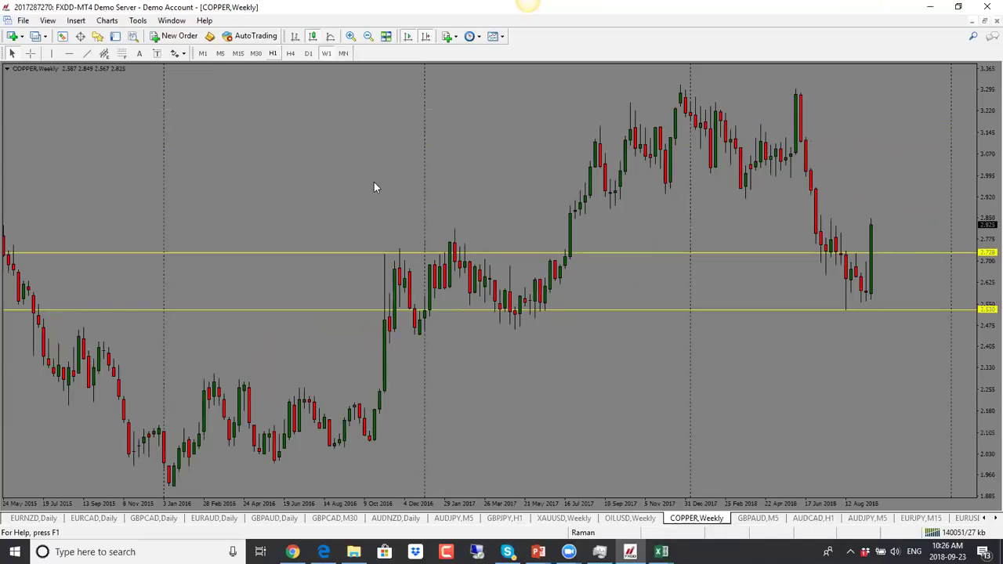
{"action": "left_click_drag", "start_coordinate": [934, 254], "coordinate": [930, 219]}
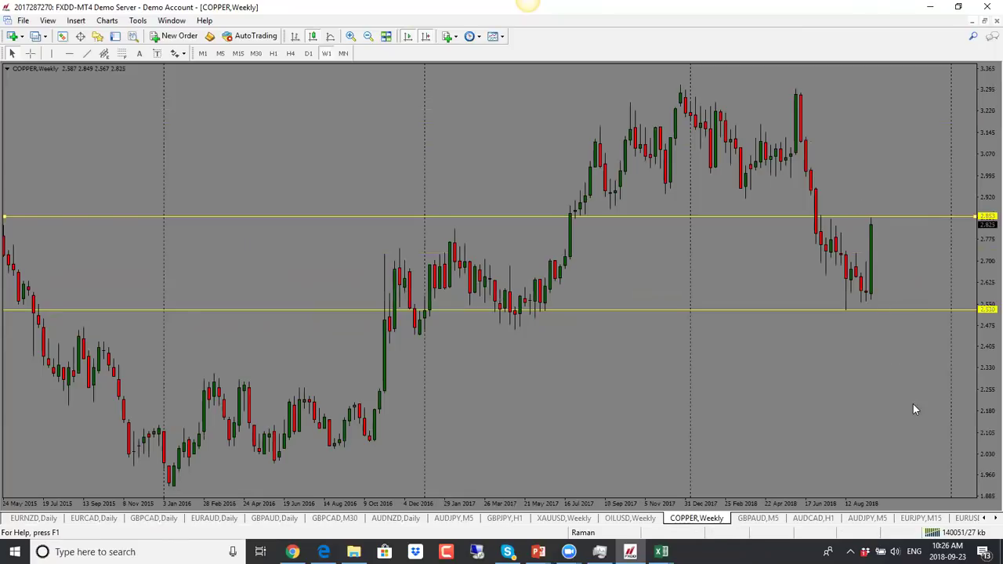
{"action": "left_click_drag", "start_coordinate": [895, 311], "coordinate": [900, 188]}
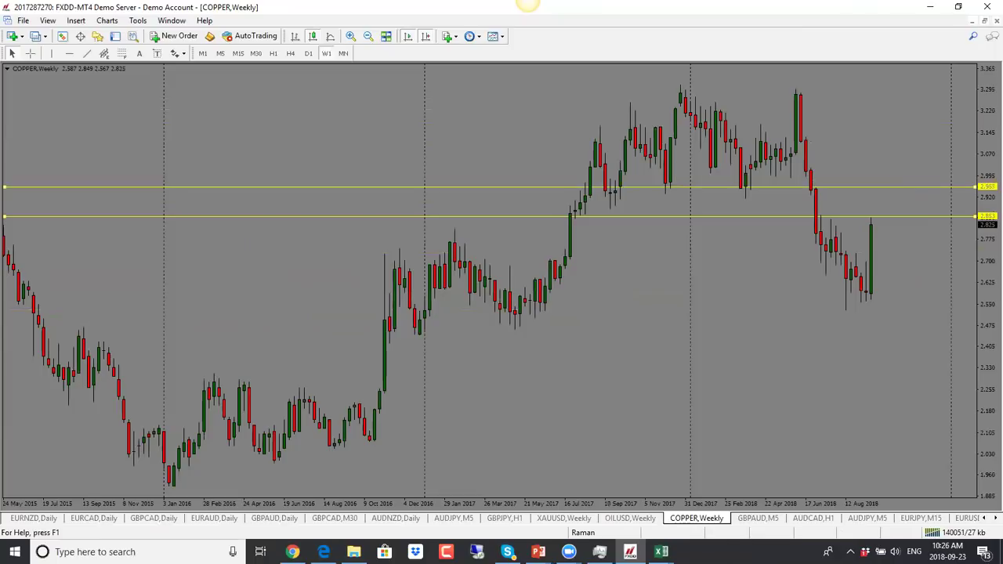
- Show the daily BTCUSD chart, raise its top yellow line to about 6761 and move the lowest yellow line up to about 6981
{"action": "left_click", "coordinate": [987, 520]}
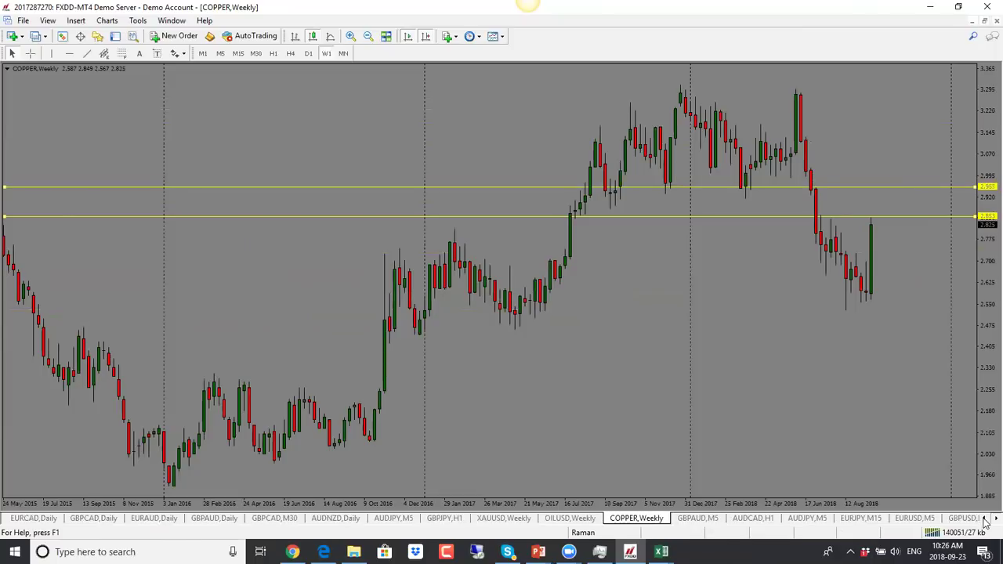
{"action": "left_click", "coordinate": [986, 522]}
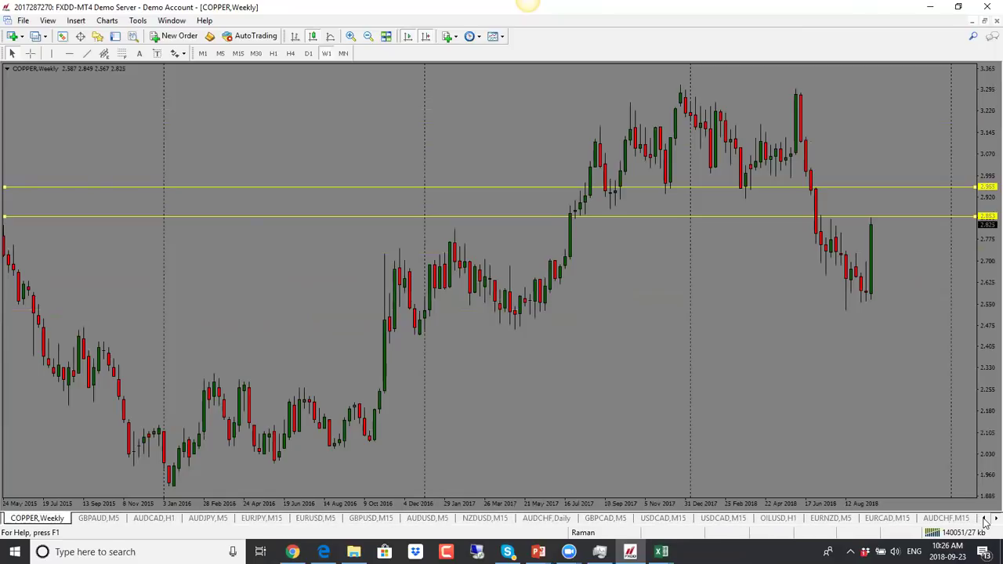
{"action": "left_click", "coordinate": [986, 522]}
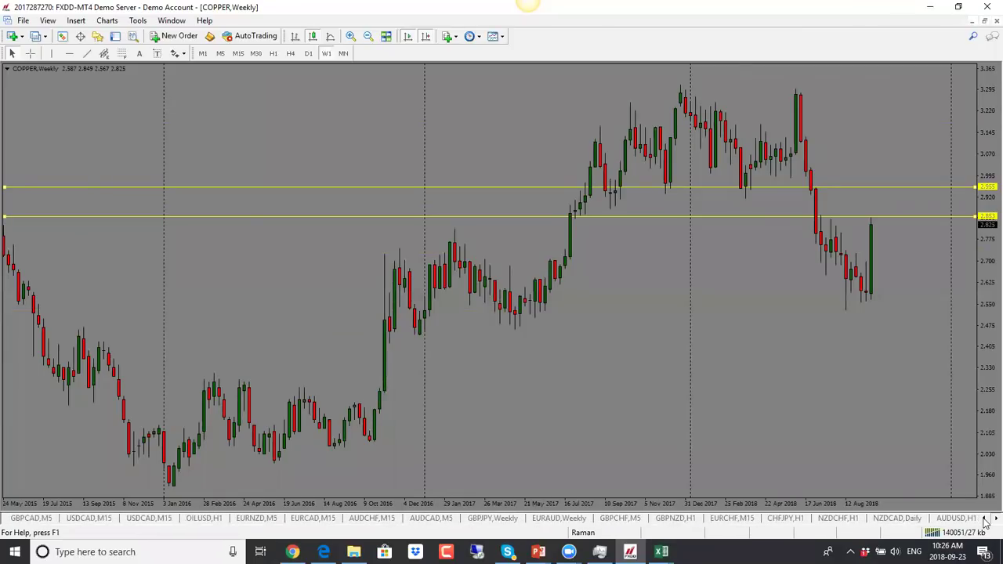
{"action": "left_click", "coordinate": [985, 522]}
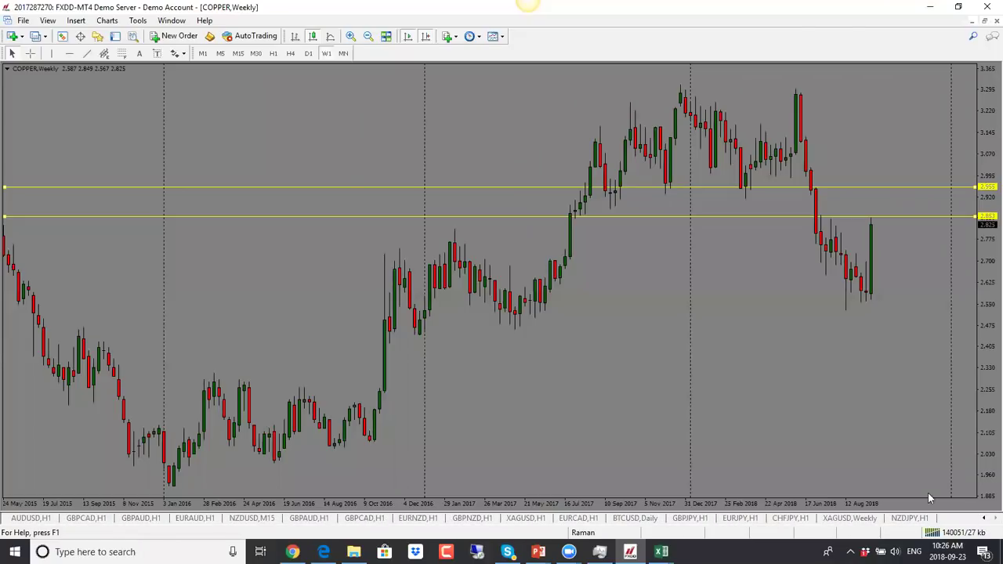
{"action": "left_click", "coordinate": [636, 518]}
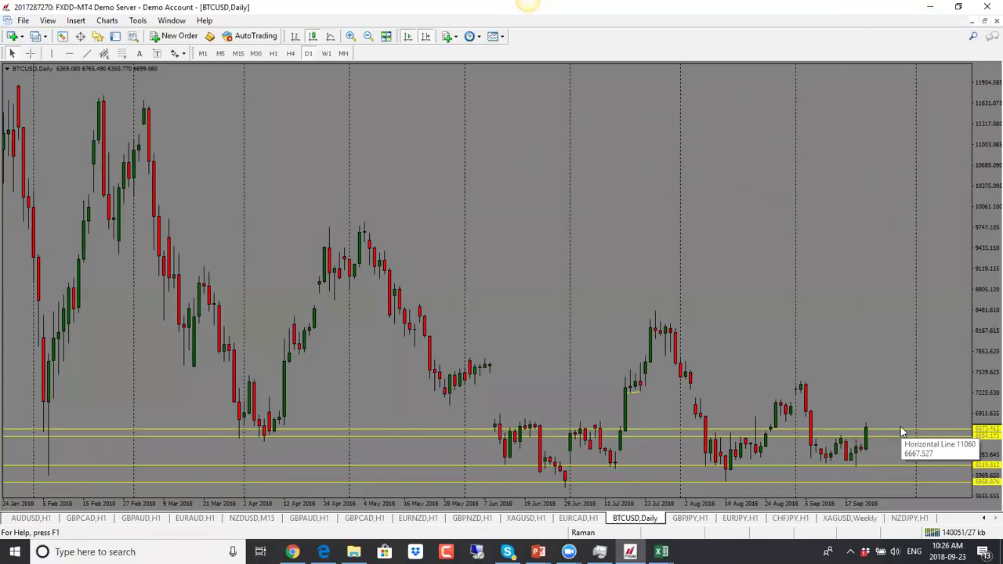
{"action": "left_click_drag", "start_coordinate": [901, 429], "coordinate": [900, 422]}
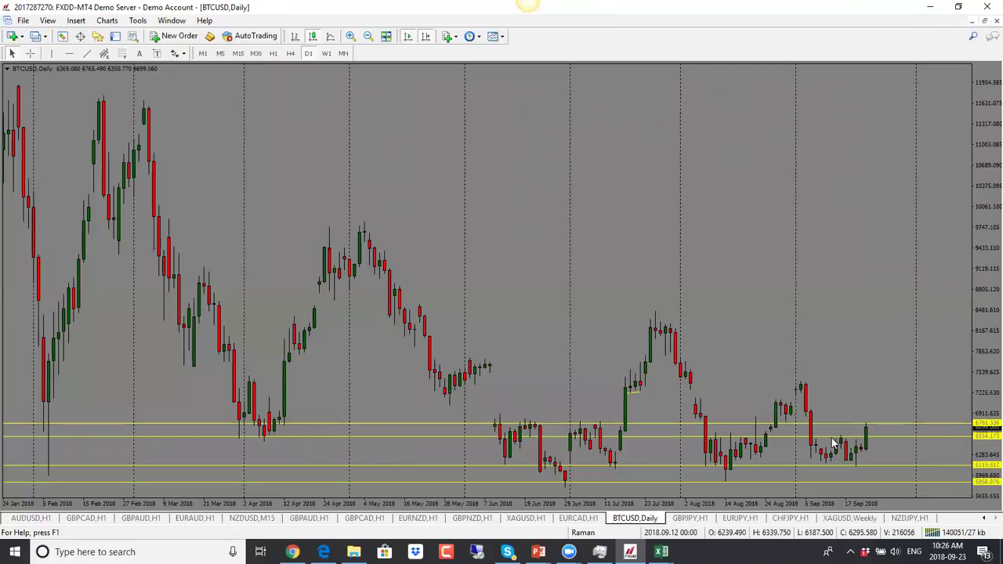
{"action": "left_click_drag", "start_coordinate": [913, 486], "coordinate": [909, 414]}
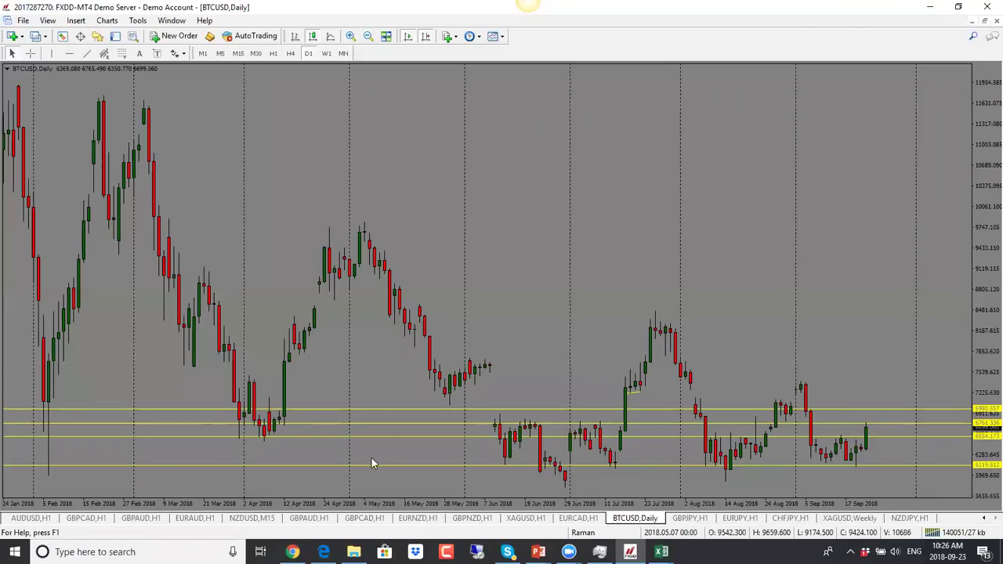
- Switch to Chrome and open tradingview.com in a new tab
{"action": "mouse_move", "coordinate": [291, 551]}
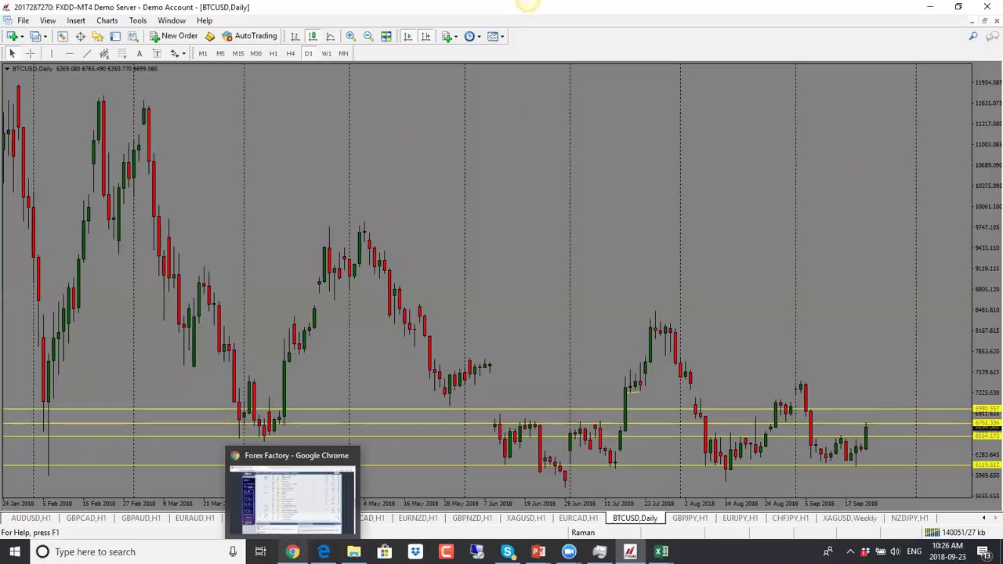
{"action": "left_click", "coordinate": [292, 478]}
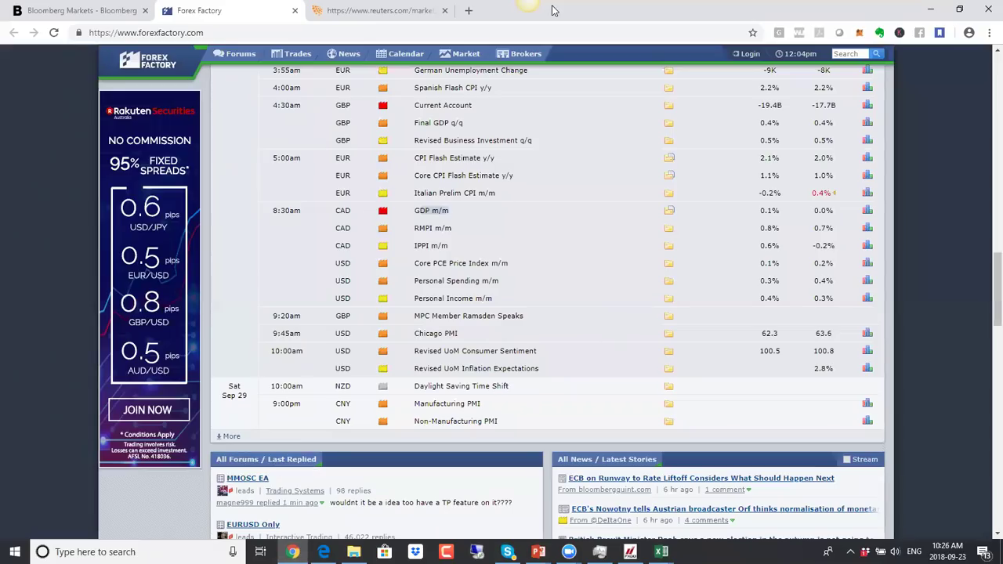
{"action": "key", "text": "alt+Tab"}
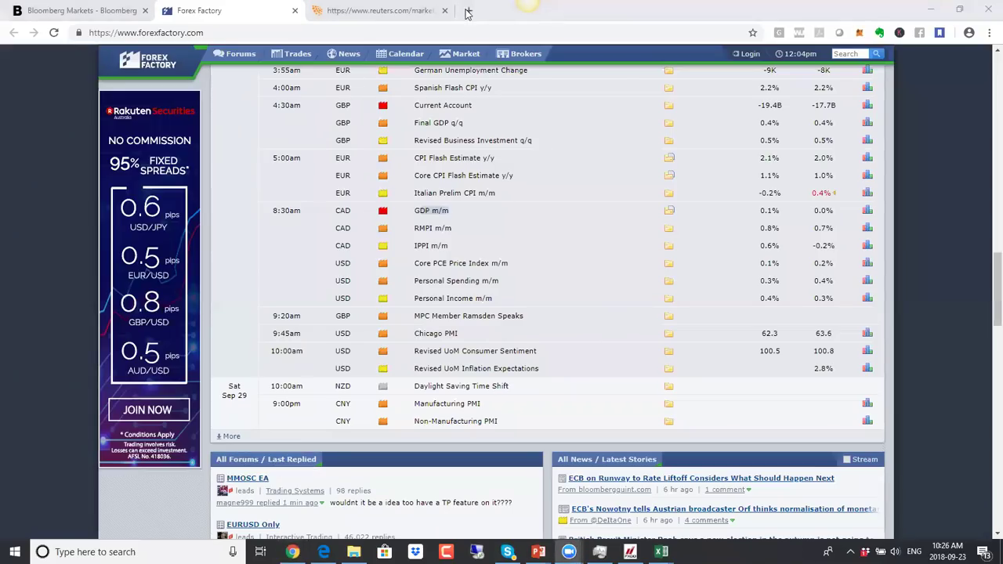
{"action": "left_click", "coordinate": [468, 11]}
{"action": "type", "text": "tr"}
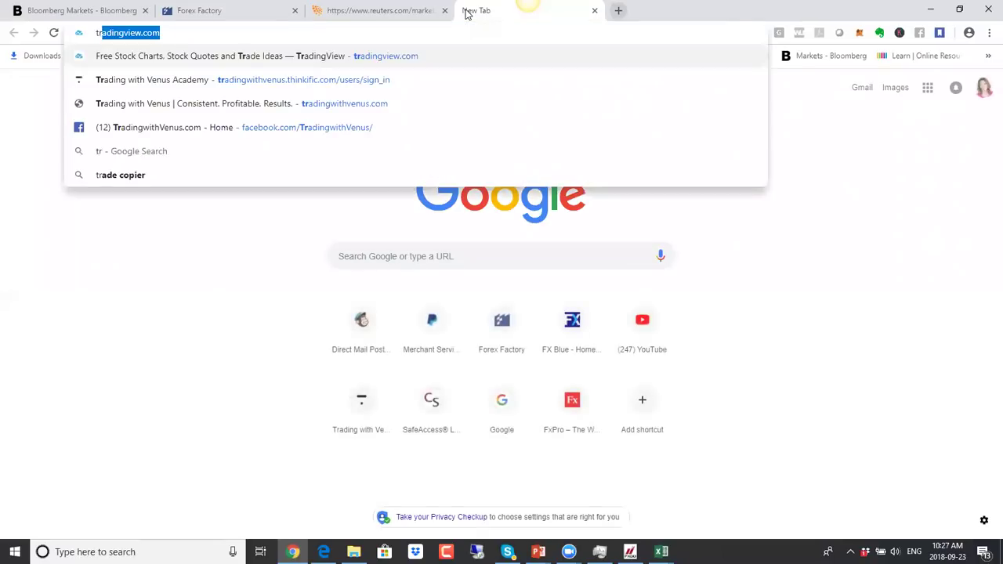
{"action": "type", "text": "a"}
{"action": "key", "text": "Return"}
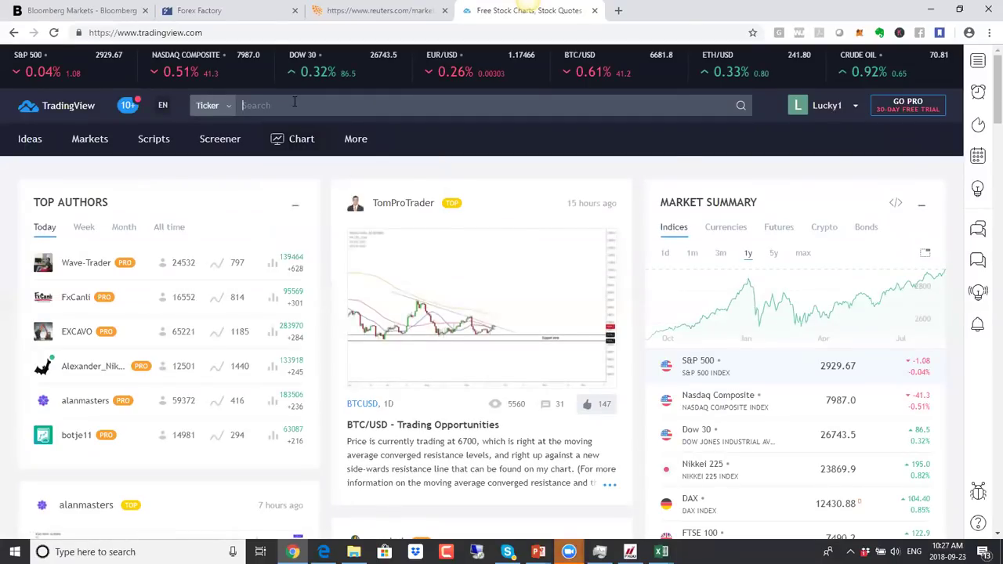
- Search TradingView for the ticker DXY and open its full-featured chart
{"action": "type", "text": "DXY"}
{"action": "key", "text": "Return"}
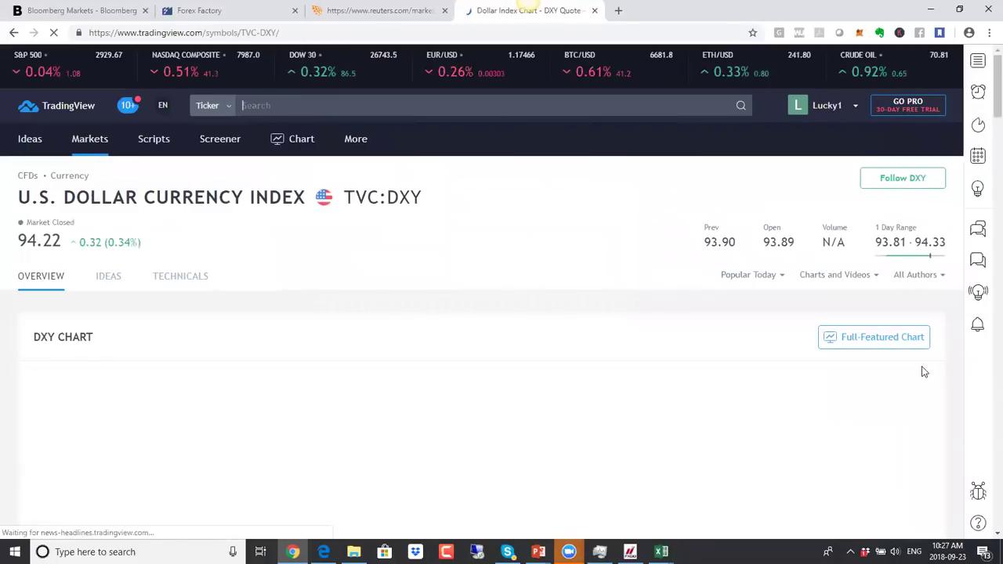
{"action": "left_click", "coordinate": [871, 338]}
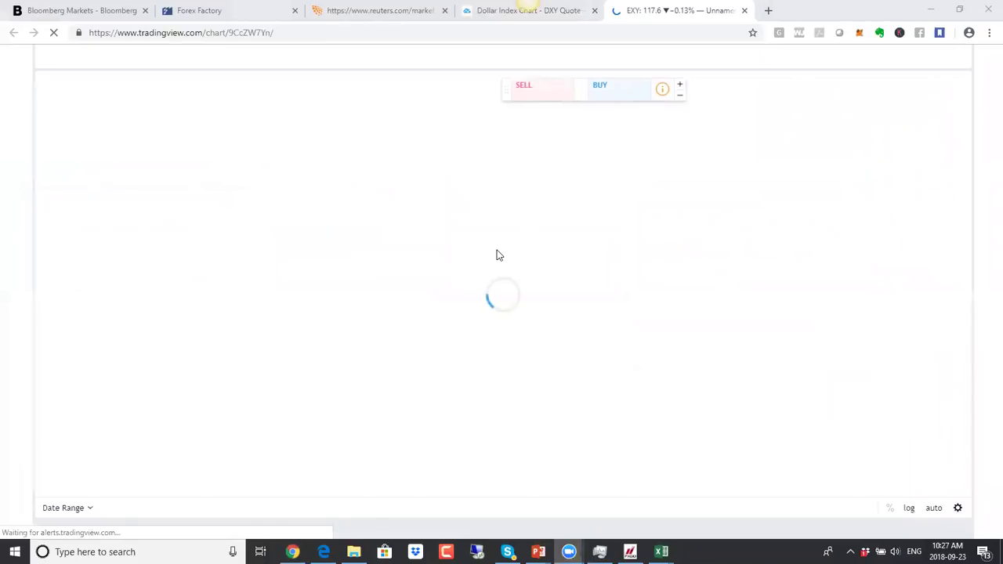
- Examine the dollar index on the 1 week interval and return the chart to 1 day
{"action": "left_click", "coordinate": [112, 58]}
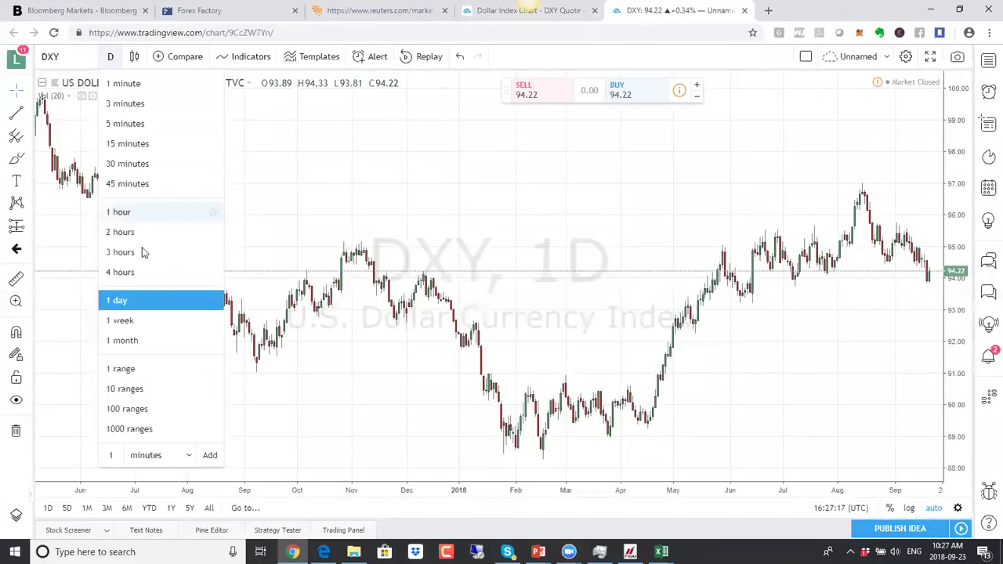
{"action": "left_click", "coordinate": [125, 321]}
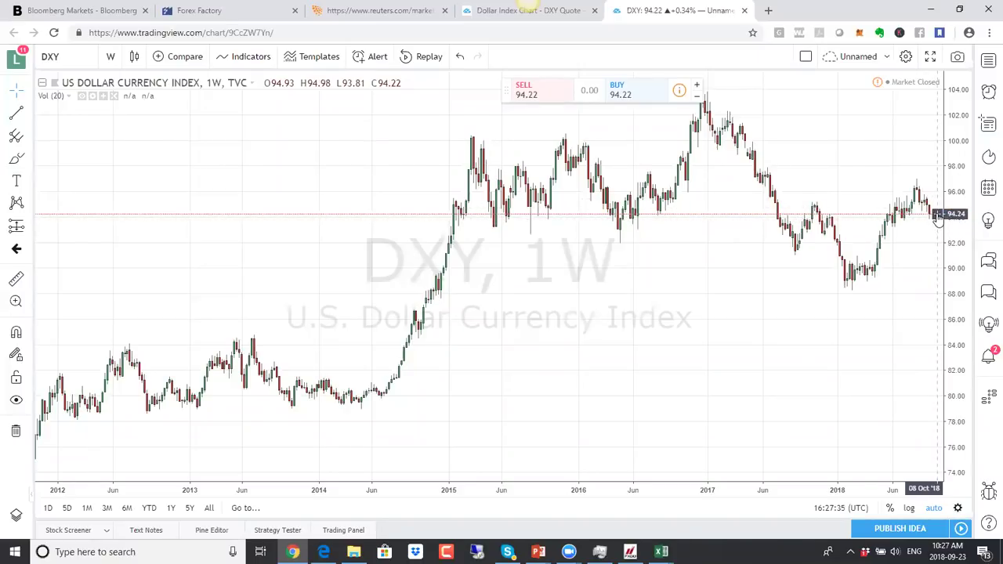
{"action": "left_click", "coordinate": [110, 62]}
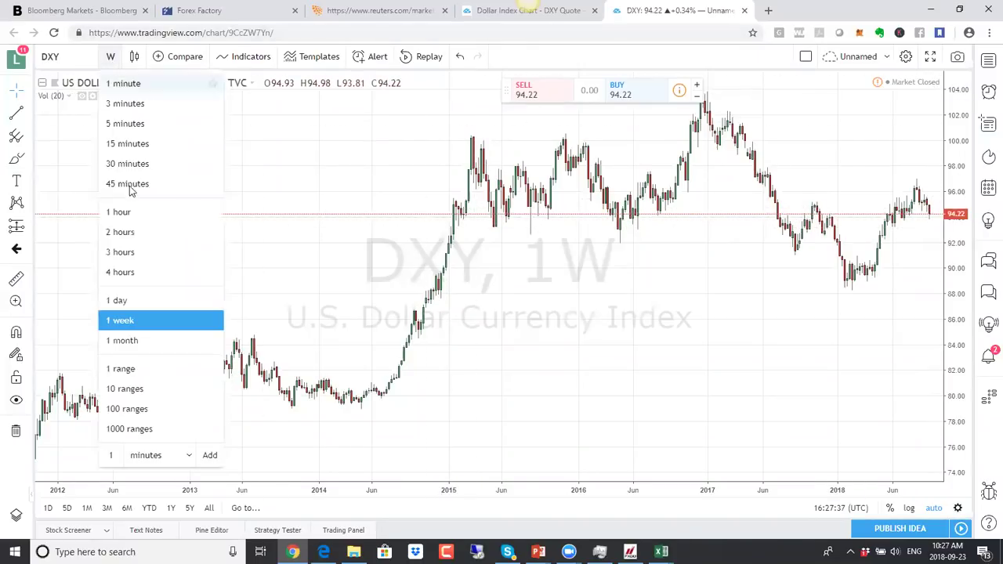
{"action": "left_click", "coordinate": [130, 302]}
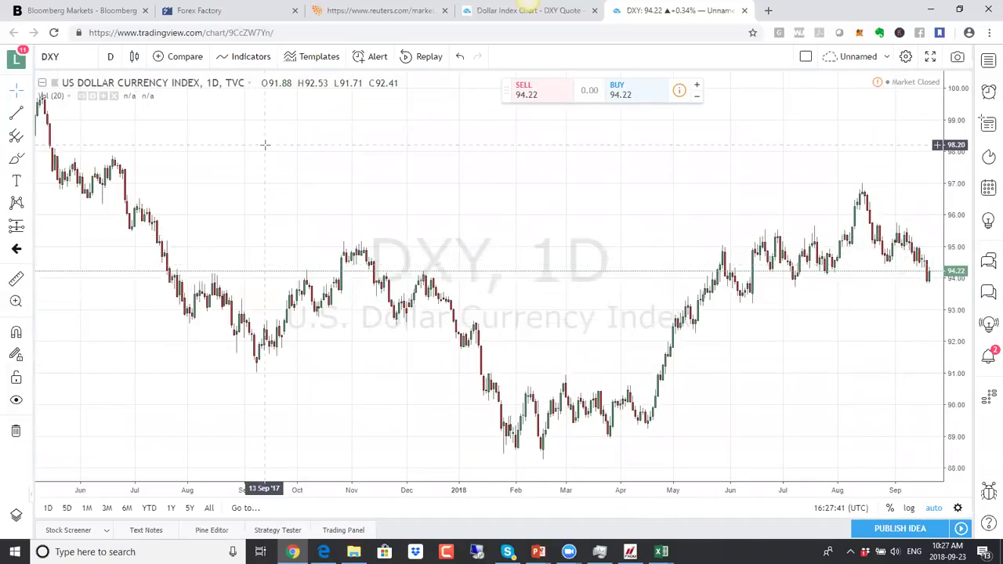
- Place a horizontal line at about 94.42 on the daily DXY chart with the Horizontal Line tool
{"action": "left_click", "coordinate": [29, 114]}
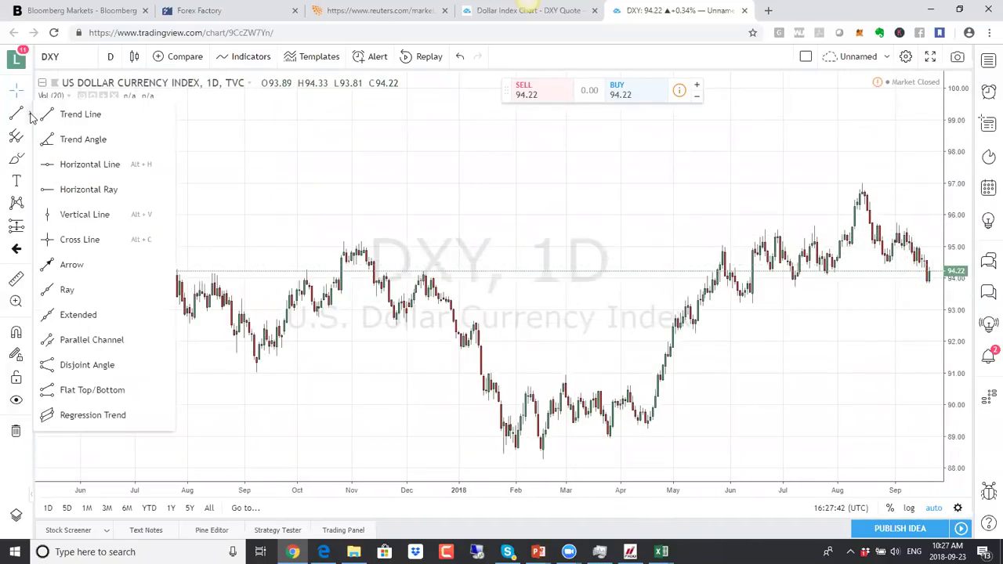
{"action": "left_click", "coordinate": [69, 165]}
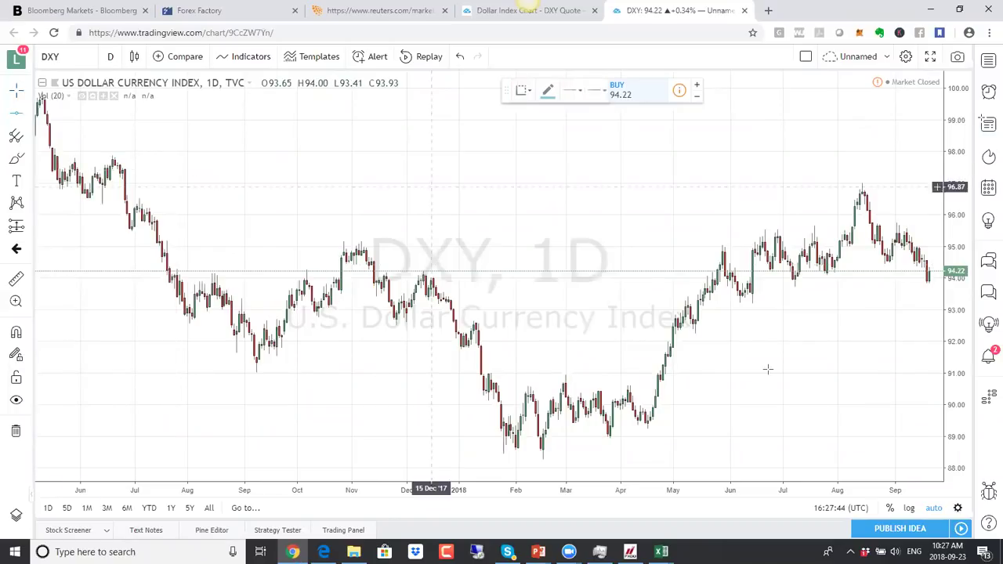
{"action": "left_click", "coordinate": [879, 267]}
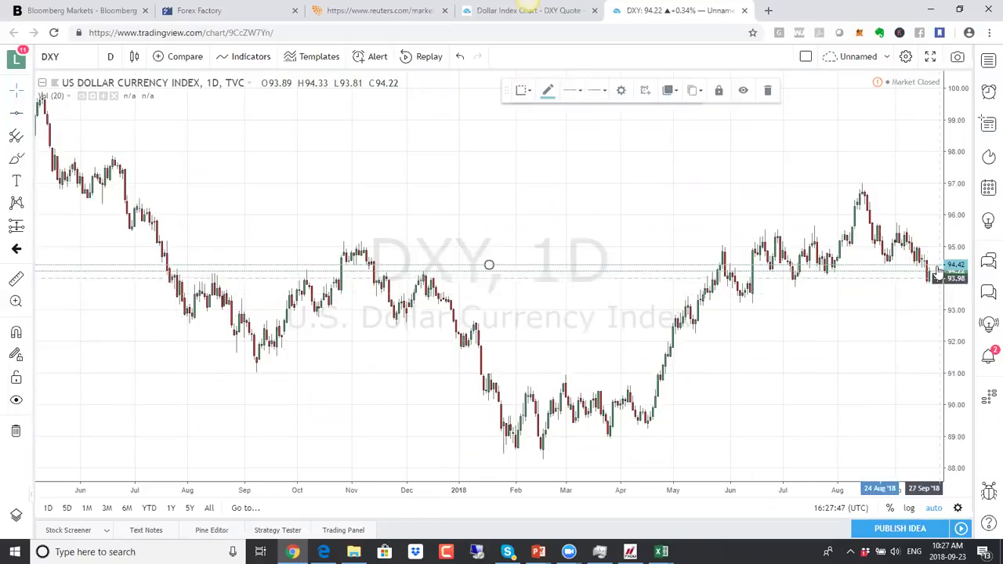